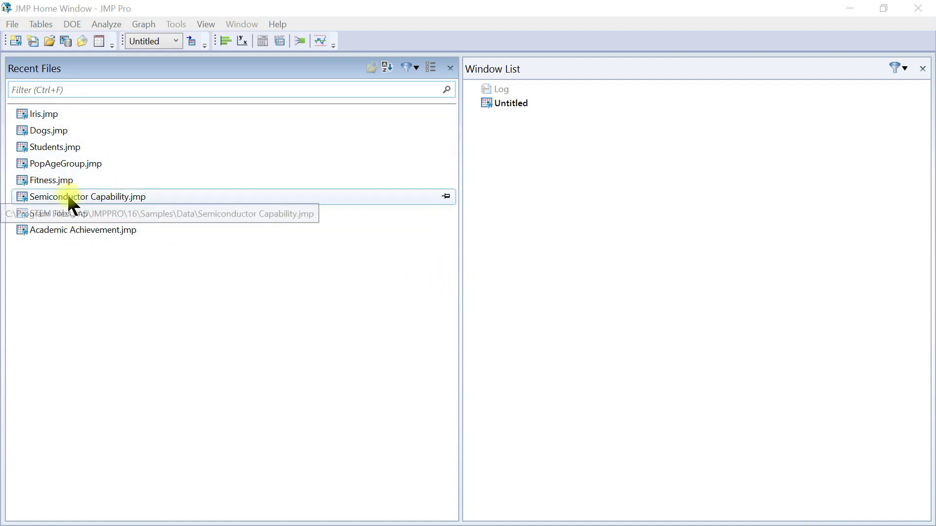
Open Fitness.jmp from Recent Files, showing 31 rows across 9 columns
{"action": "double_click", "coordinate": [58, 179]}
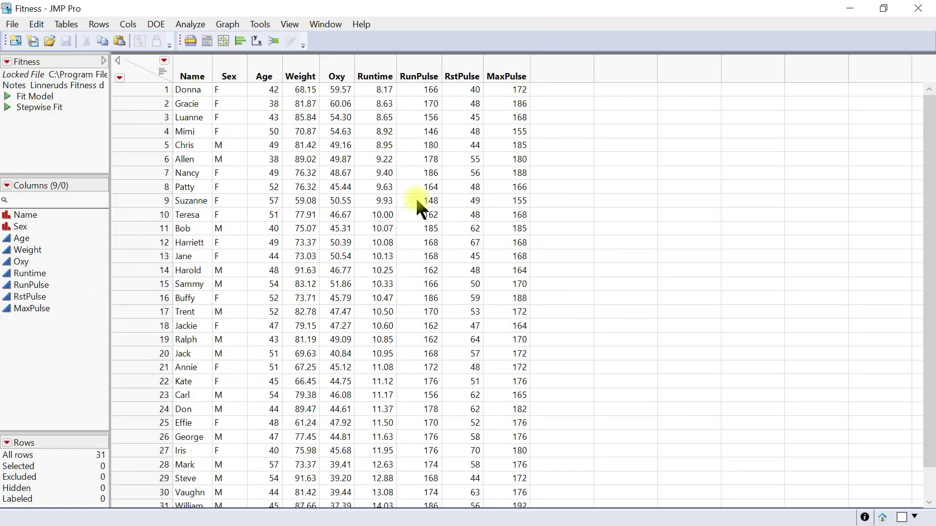
{"action": "left_click", "coordinate": [238, 25]}
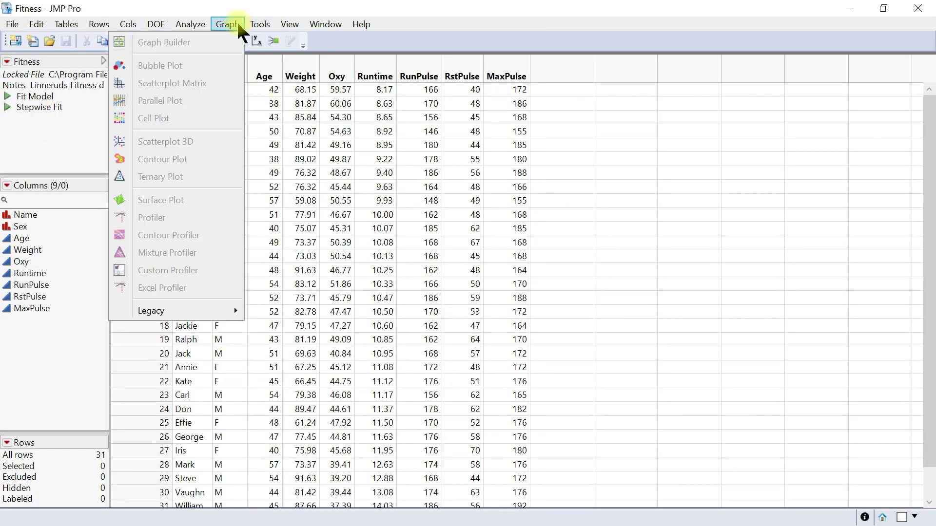
In Graph Builder, plot Weight on Y against Age on X with a smoother, and maximize the window
{"action": "left_click", "coordinate": [198, 37]}
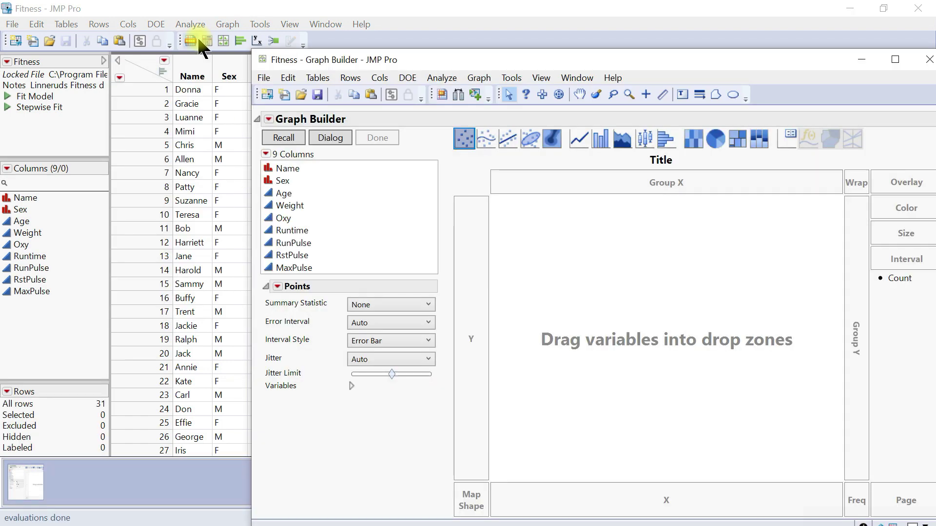
{"action": "left_click_drag", "start_coordinate": [434, 58], "coordinate": [335, 19]}
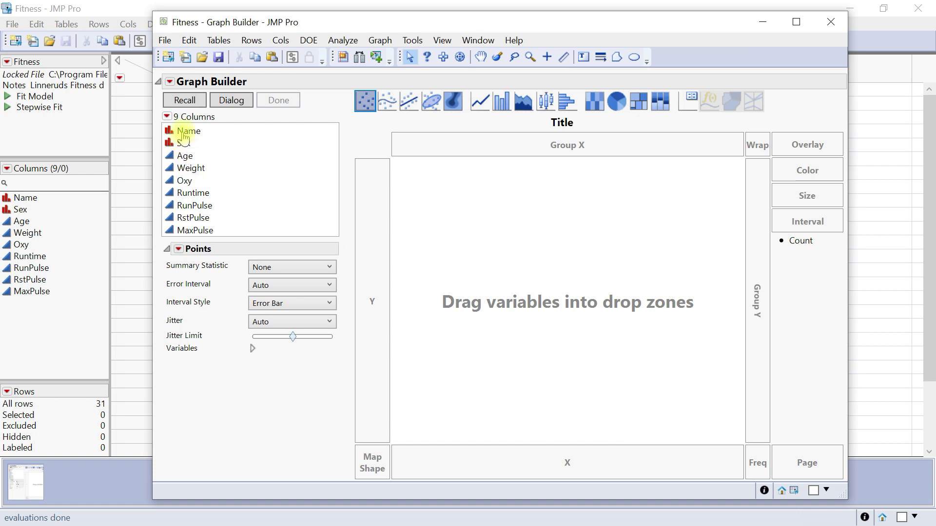
{"action": "mouse_move", "coordinate": [183, 130]}
{"action": "left_mouse_down"}
{"action": "mouse_move", "coordinate": [491, 391]}
{"action": "mouse_move", "coordinate": [253, 204]}
{"action": "mouse_move", "coordinate": [180, 117]}
{"action": "mouse_move", "coordinate": [181, 128]}
{"action": "mouse_move", "coordinate": [512, 365]}
{"action": "mouse_move", "coordinate": [561, 463]}
{"action": "left_mouse_up"}
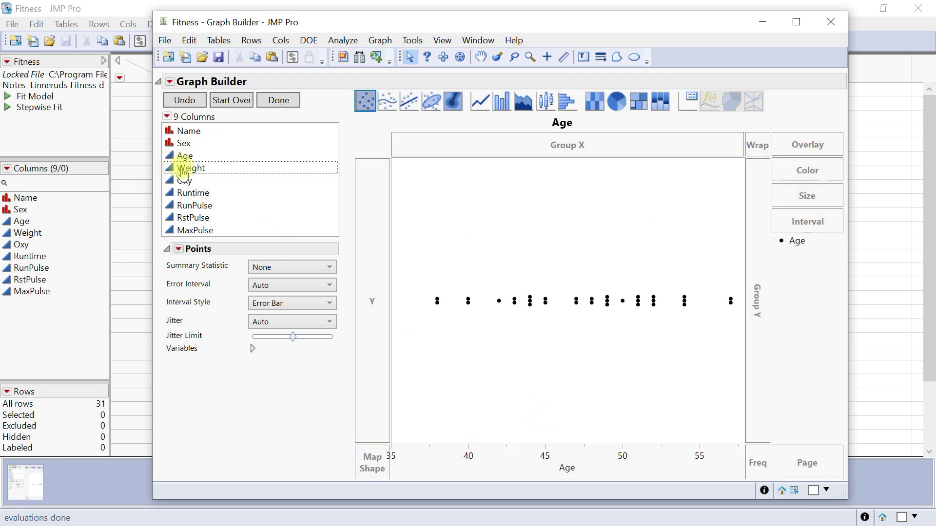
{"action": "left_click_drag", "start_coordinate": [181, 170], "coordinate": [375, 305]}
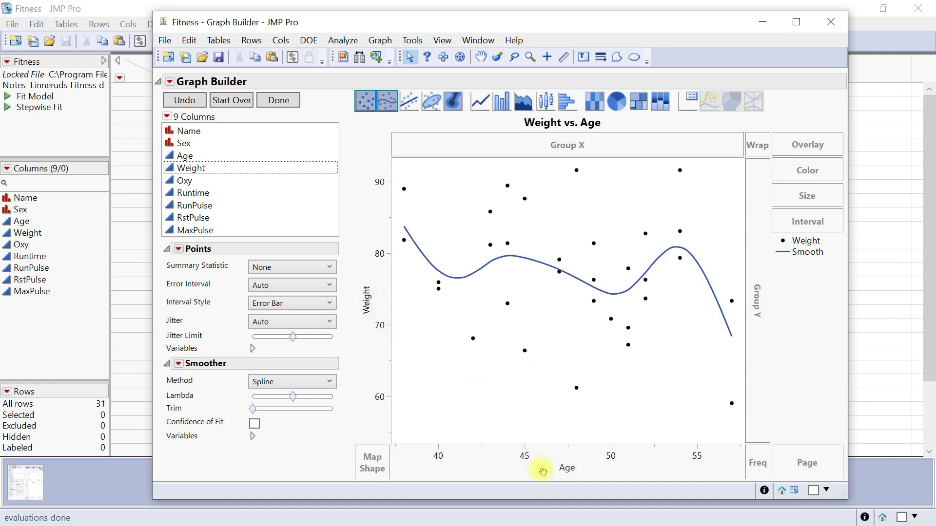
{"action": "left_click", "coordinate": [796, 22]}
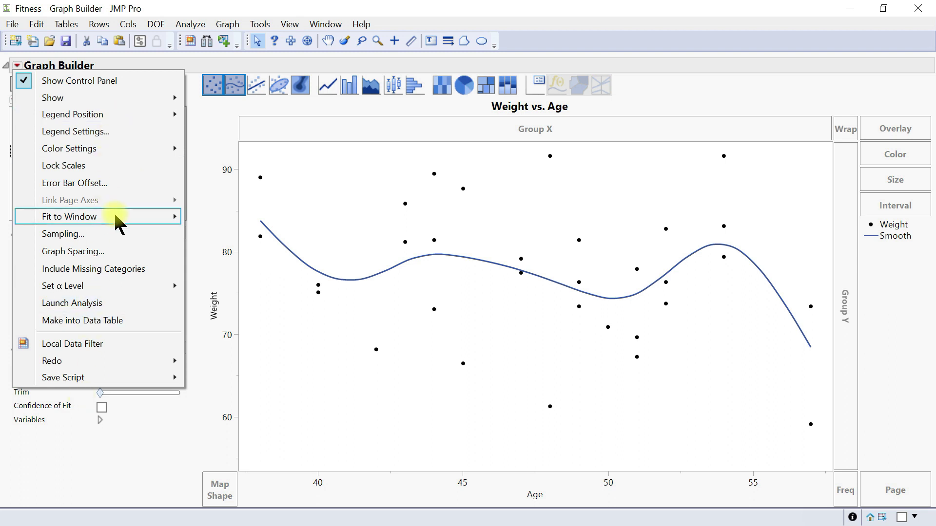
Hide the Graph Builder control panel and set the legend position to Bottom
{"action": "left_click", "coordinate": [94, 83]}
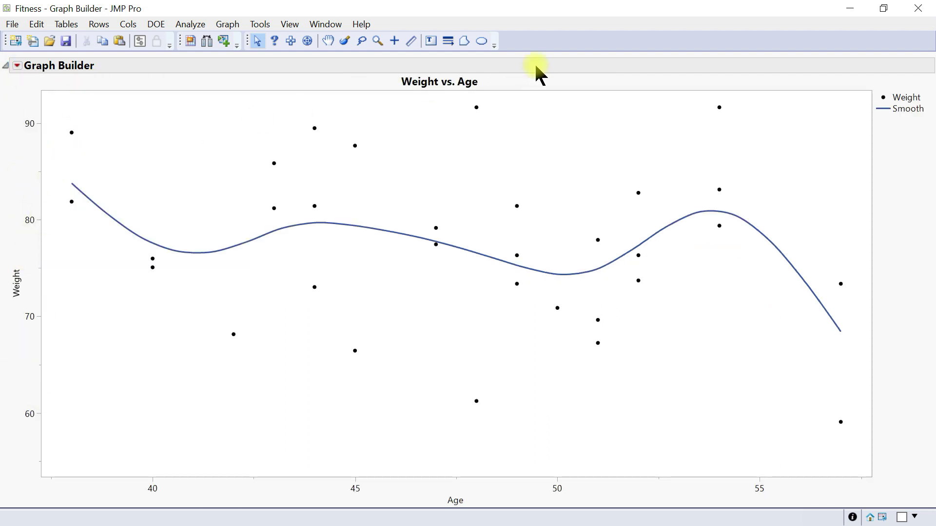
{"action": "left_click", "coordinate": [17, 66]}
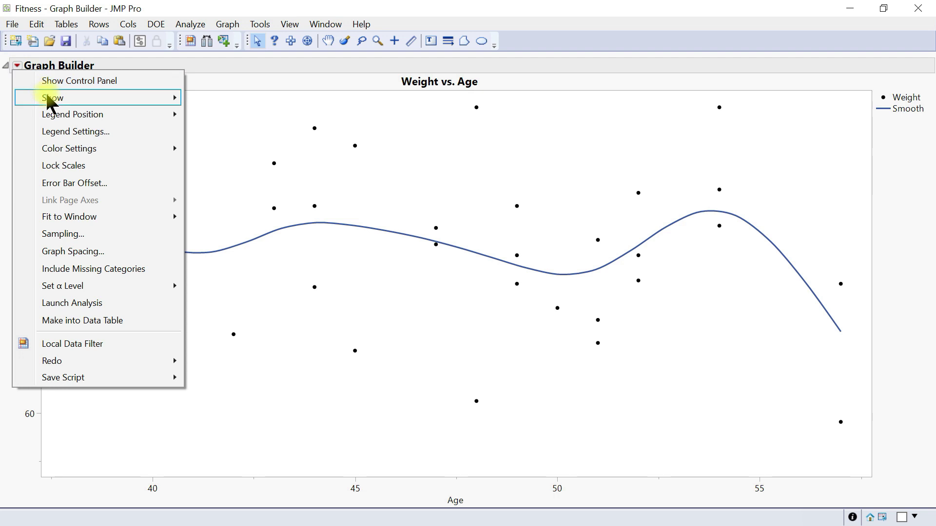
{"action": "mouse_move", "coordinate": [49, 97]}
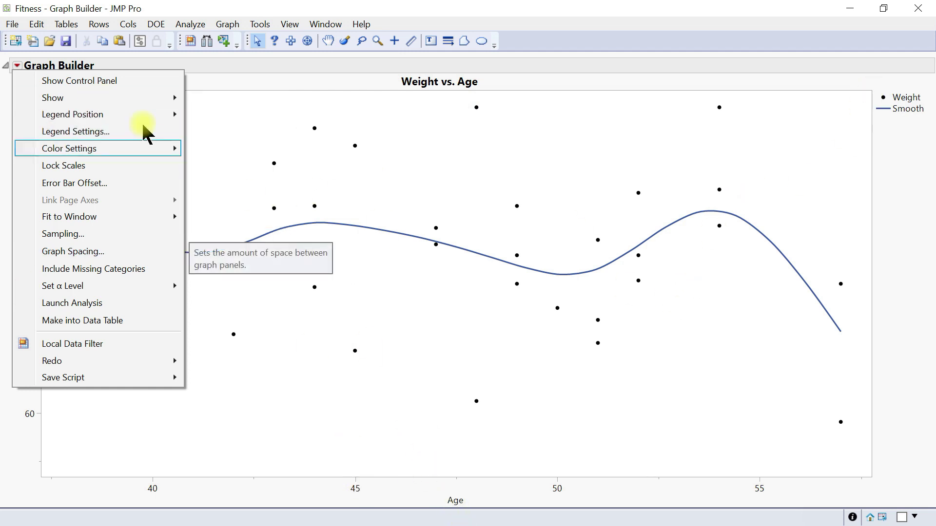
{"action": "mouse_move", "coordinate": [130, 98]}
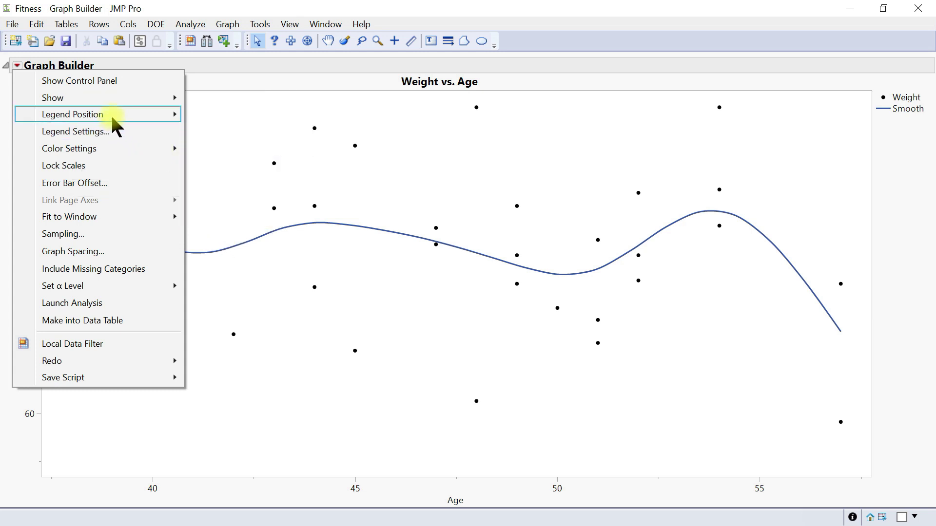
{"action": "mouse_move", "coordinate": [115, 124]}
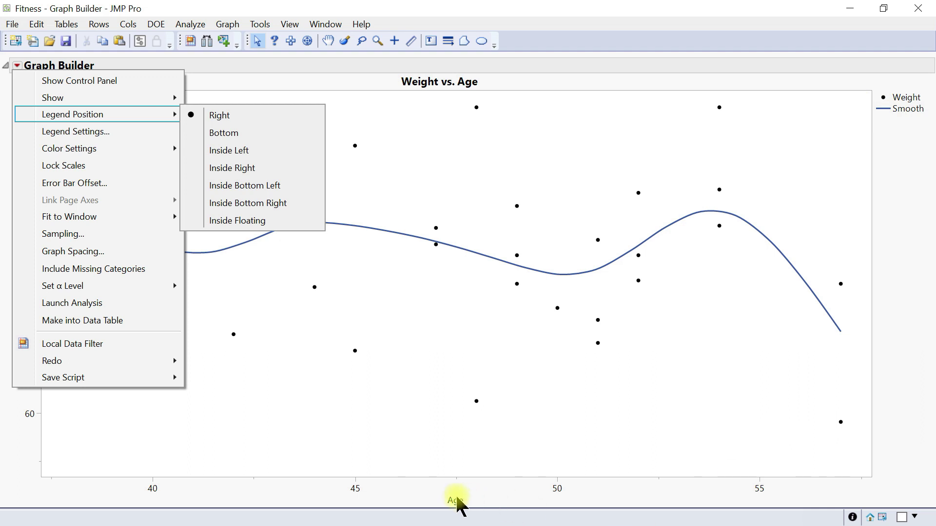
{"action": "left_click", "coordinate": [238, 138]}
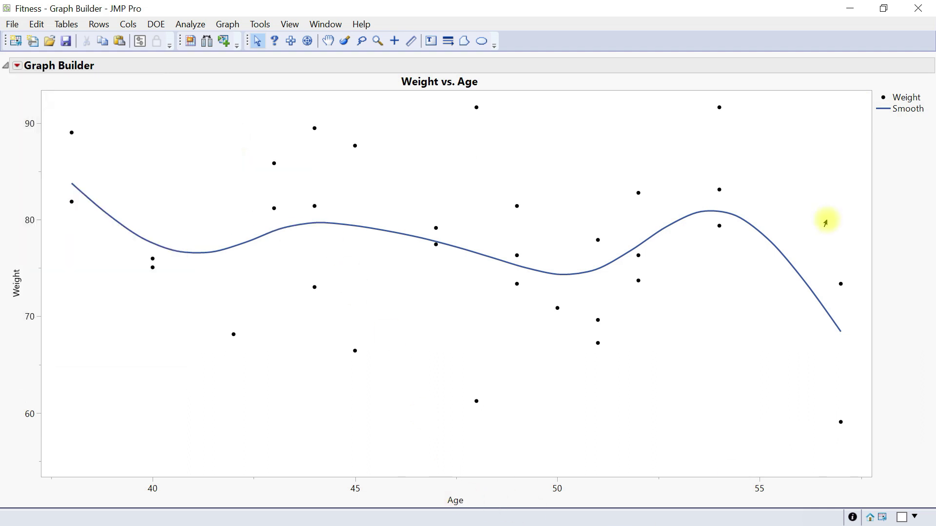
{"action": "left_click", "coordinate": [18, 65]}
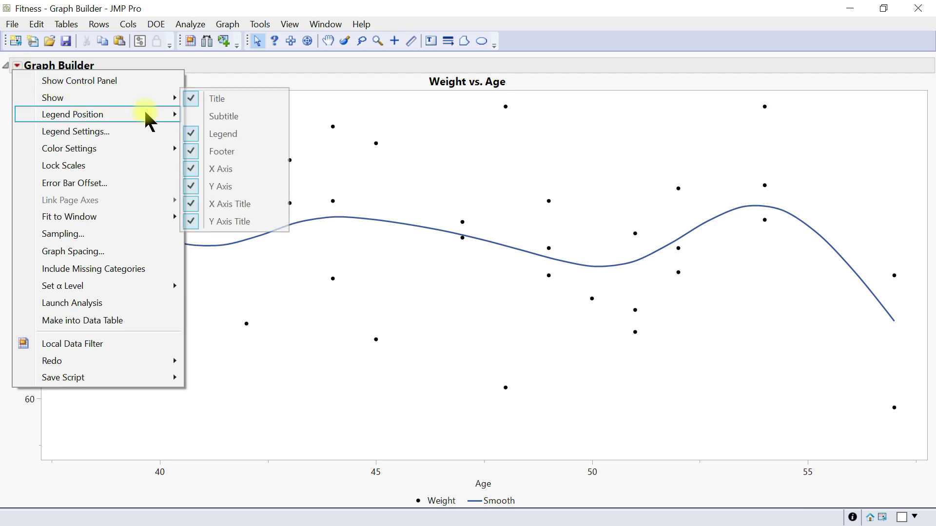
{"action": "left_click", "coordinate": [96, 133]}
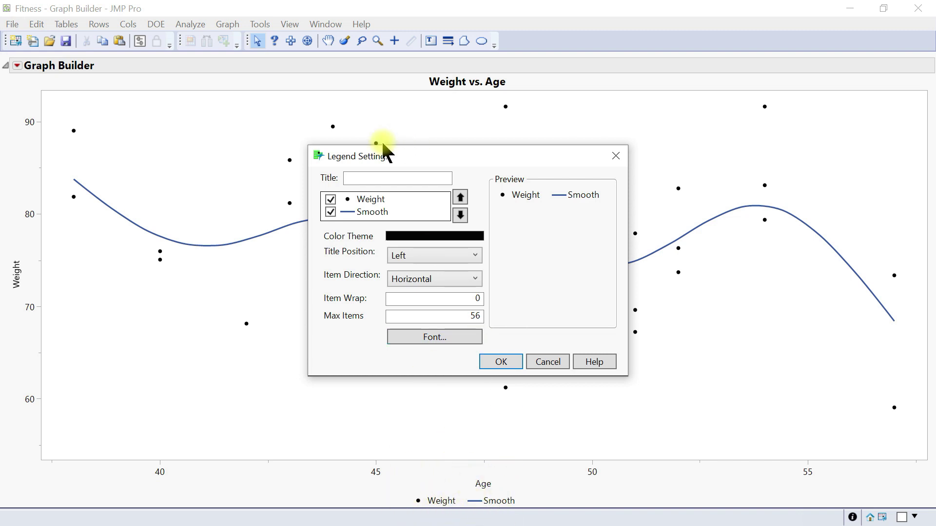
Set the legend title to 'Legend' with both Weight and Smooth still listed
{"action": "left_click", "coordinate": [389, 178]}
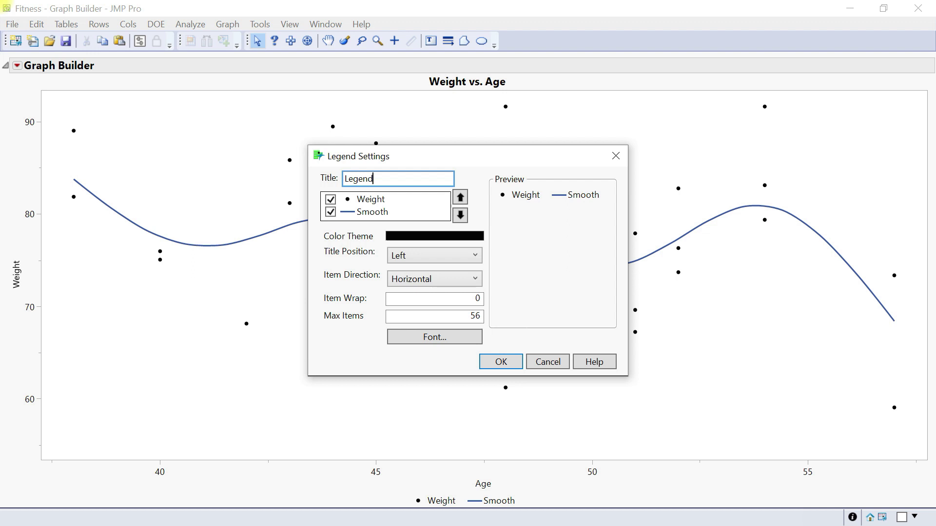
{"action": "left_click", "coordinate": [462, 199]}
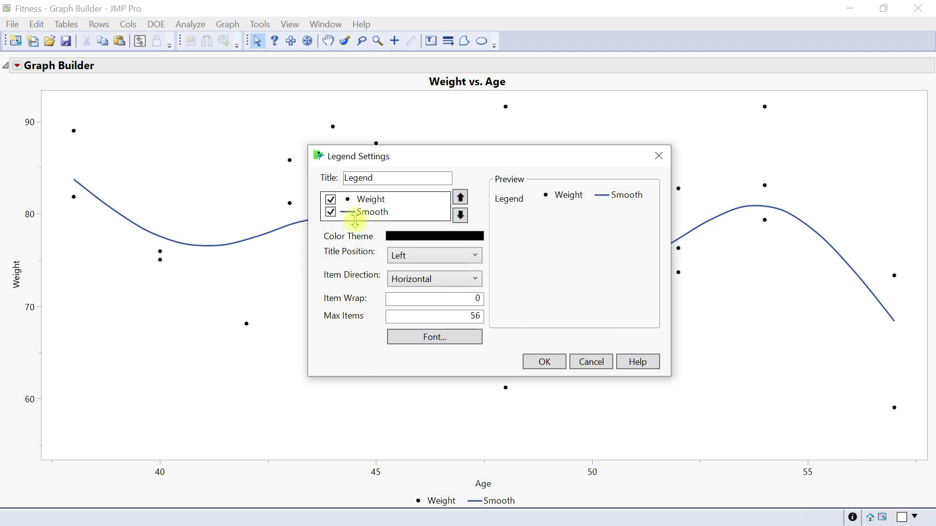
{"action": "left_click", "coordinate": [330, 213]}
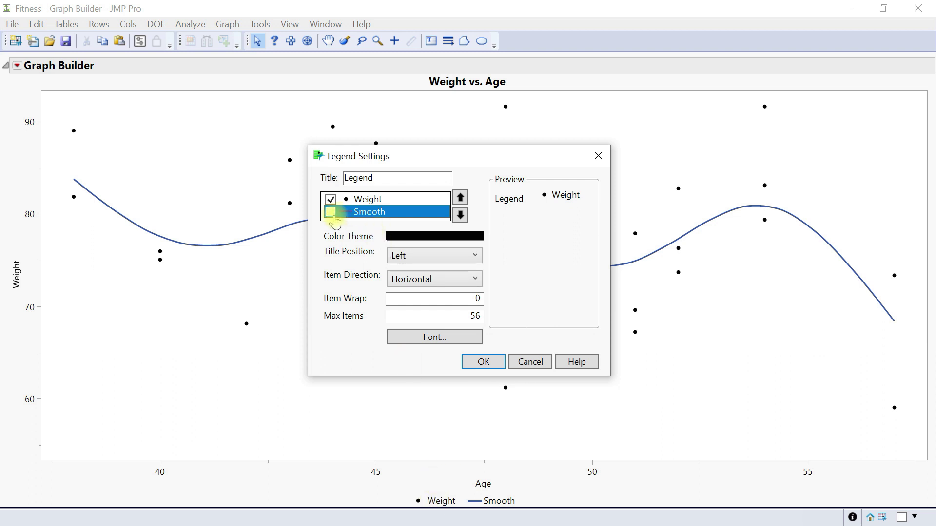
{"action": "left_click", "coordinate": [331, 213]}
{"action": "left_click", "coordinate": [331, 213]}
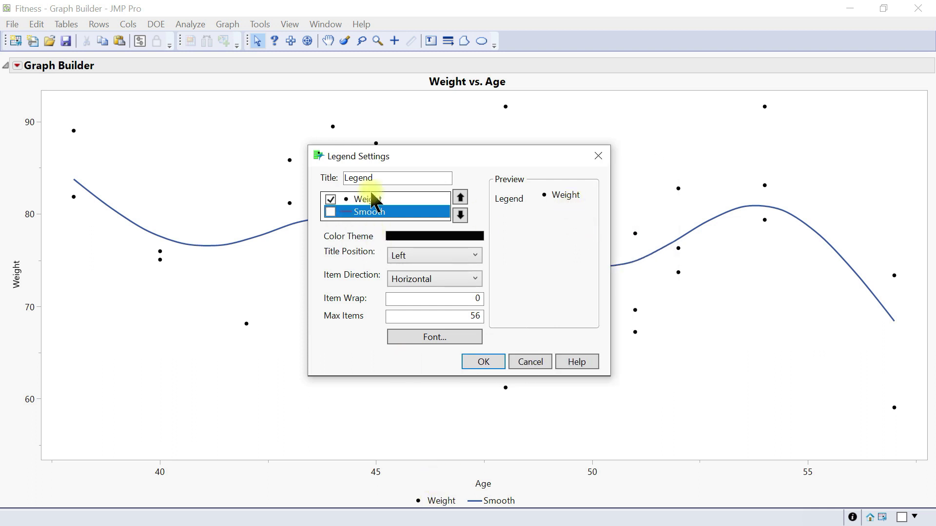
{"action": "left_click", "coordinate": [331, 213]}
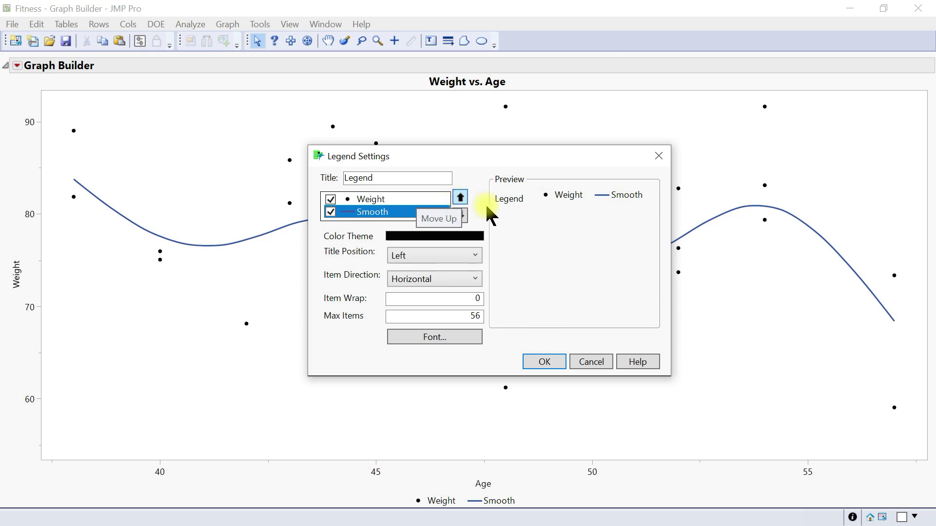
Apply the Blue to Gray to Red color theme in the legend settings
{"action": "left_click", "coordinate": [452, 237]}
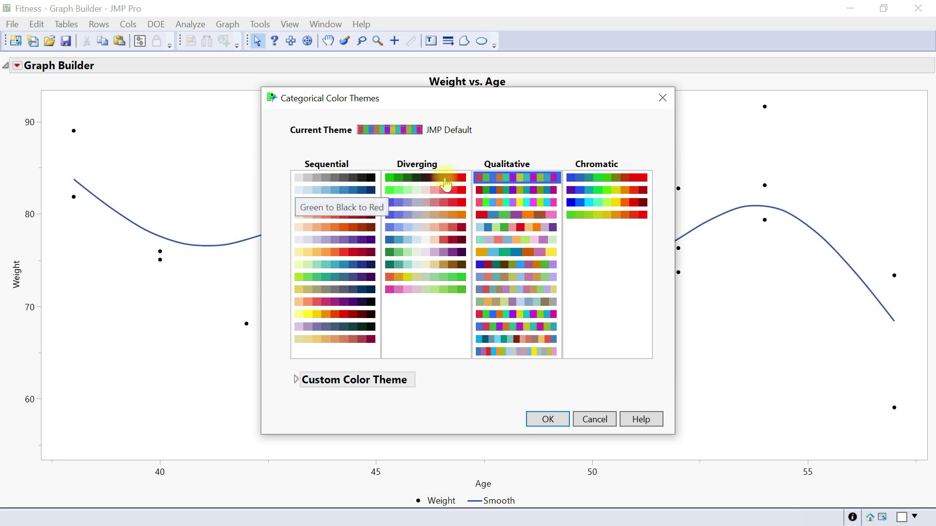
{"action": "left_click", "coordinate": [439, 202]}
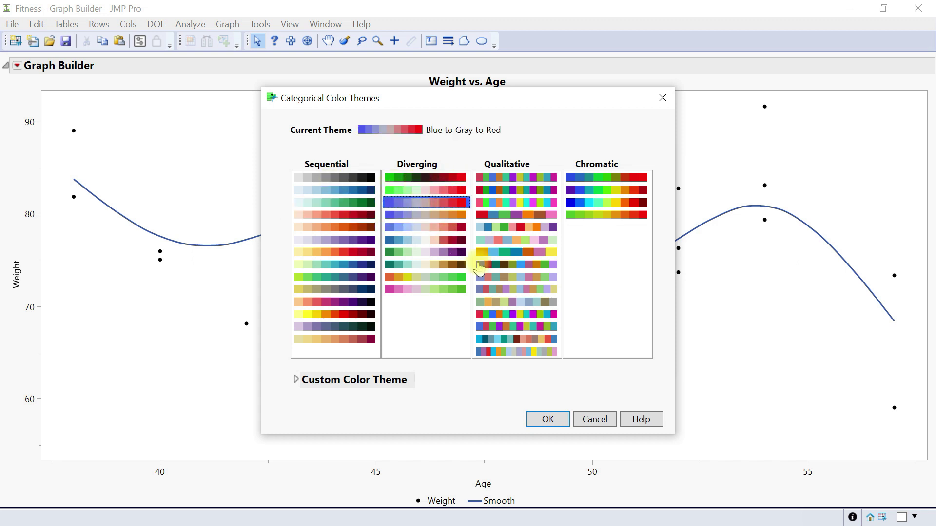
{"action": "left_click", "coordinate": [546, 419]}
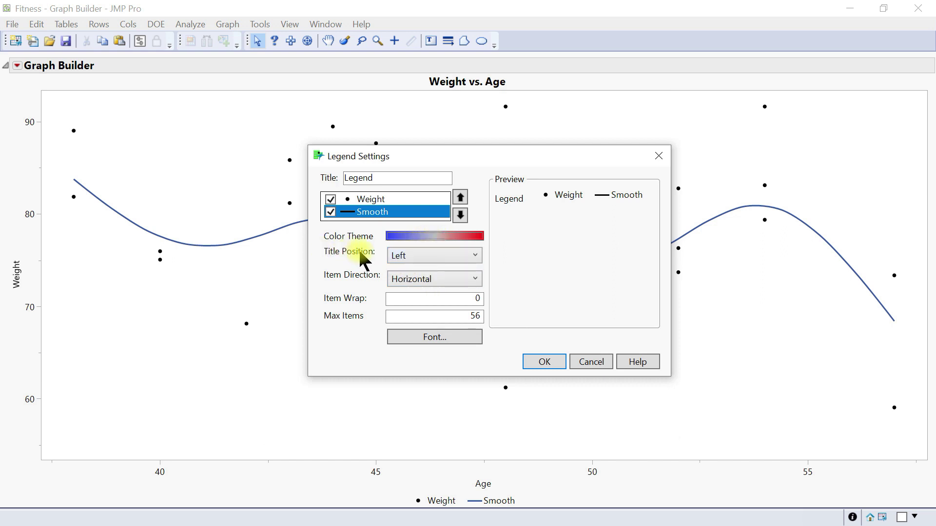
Set the legend Title Position to Top and apply the legend settings
{"action": "left_click", "coordinate": [415, 263]}
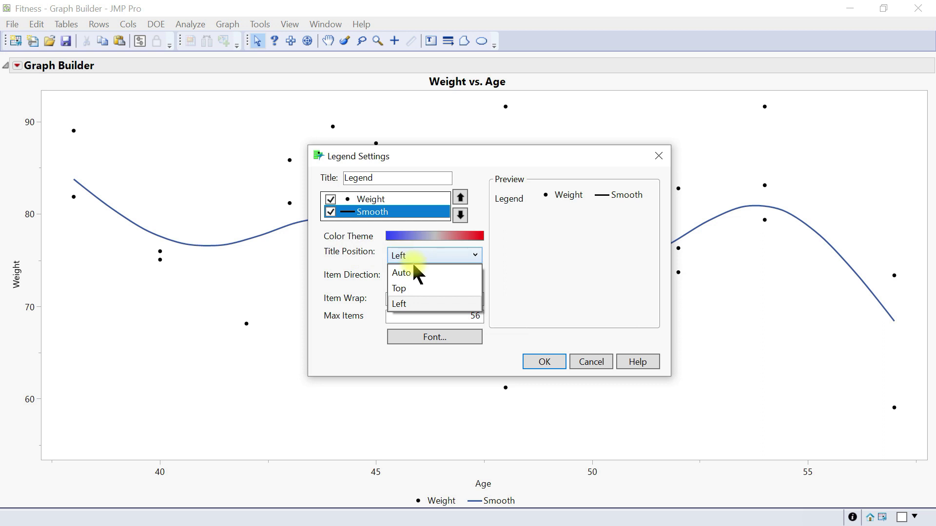
{"action": "left_click", "coordinate": [427, 274]}
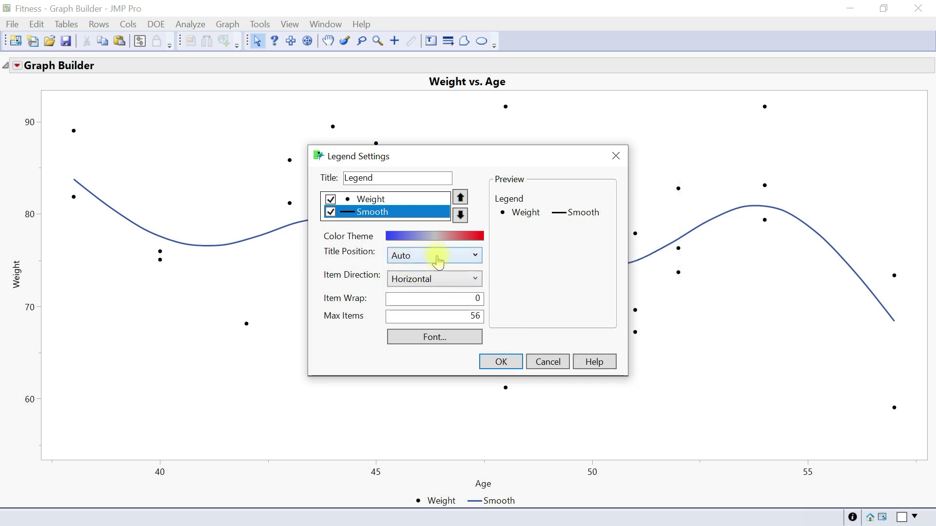
{"action": "left_click", "coordinate": [428, 256]}
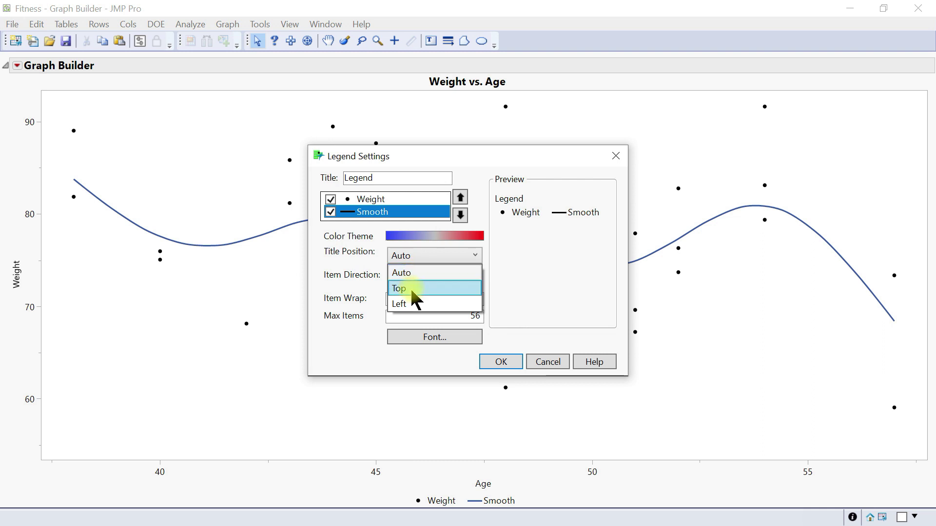
{"action": "left_click", "coordinate": [413, 304]}
{"action": "left_click", "coordinate": [431, 261]}
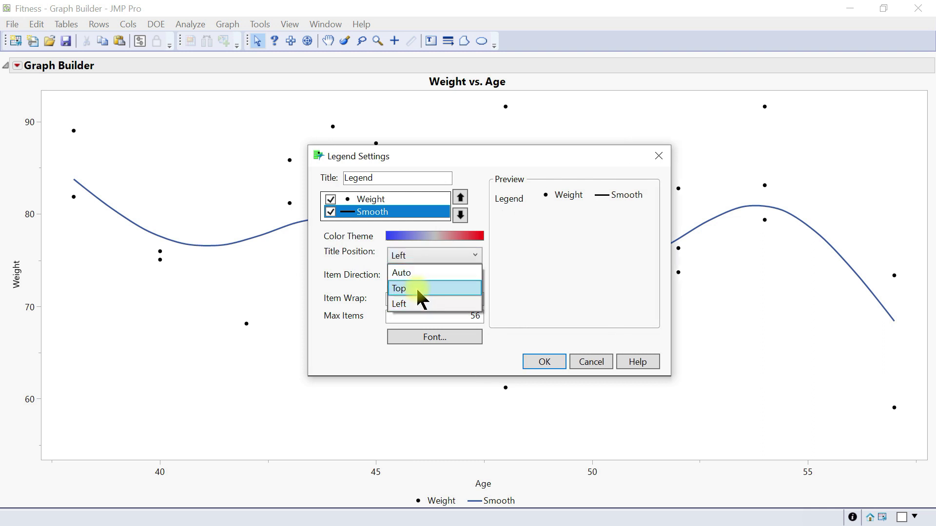
{"action": "left_click", "coordinate": [420, 288]}
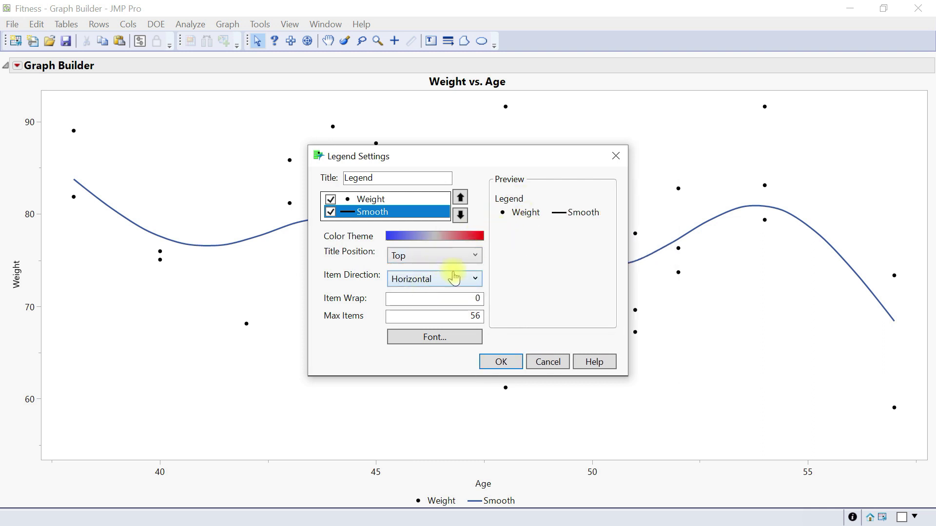
{"action": "left_click", "coordinate": [501, 365]}
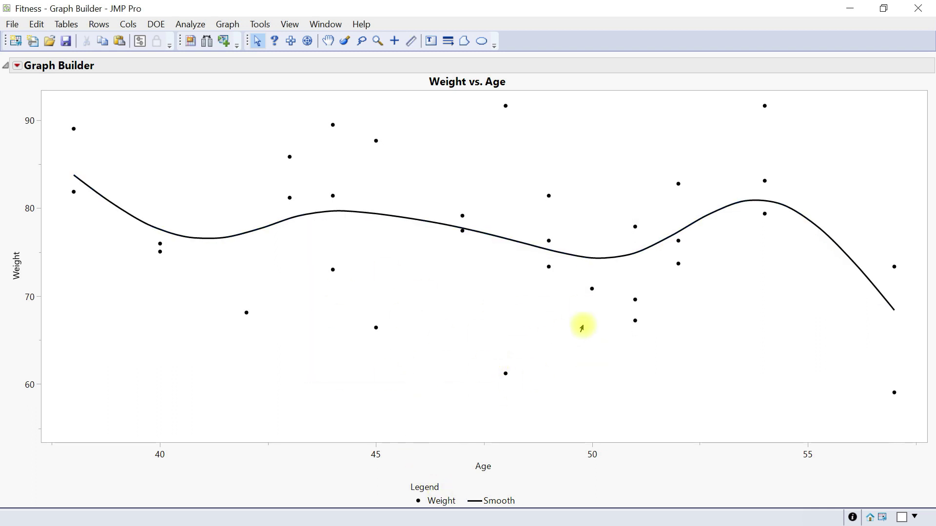
Choose the chromatic Blue to Green to Red continuous color theme for the graph
{"action": "left_click", "coordinate": [18, 65]}
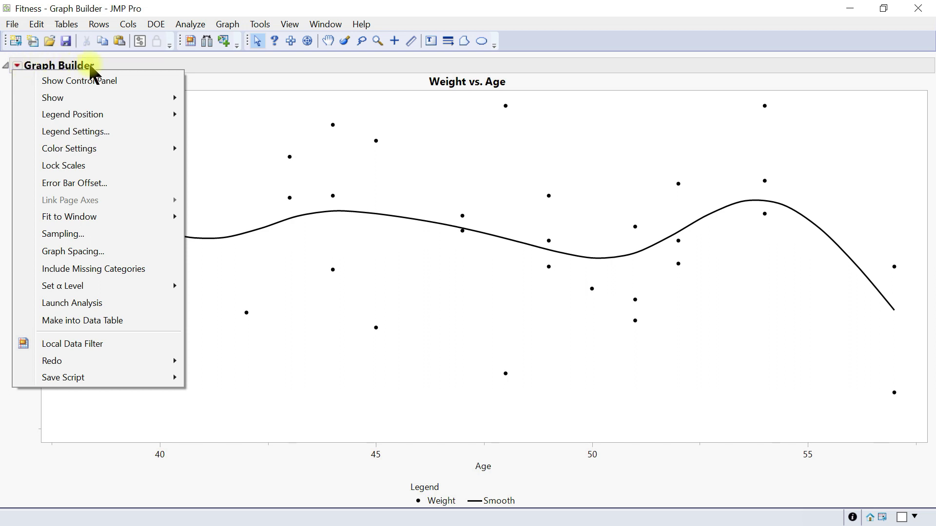
{"action": "left_click", "coordinate": [226, 25]}
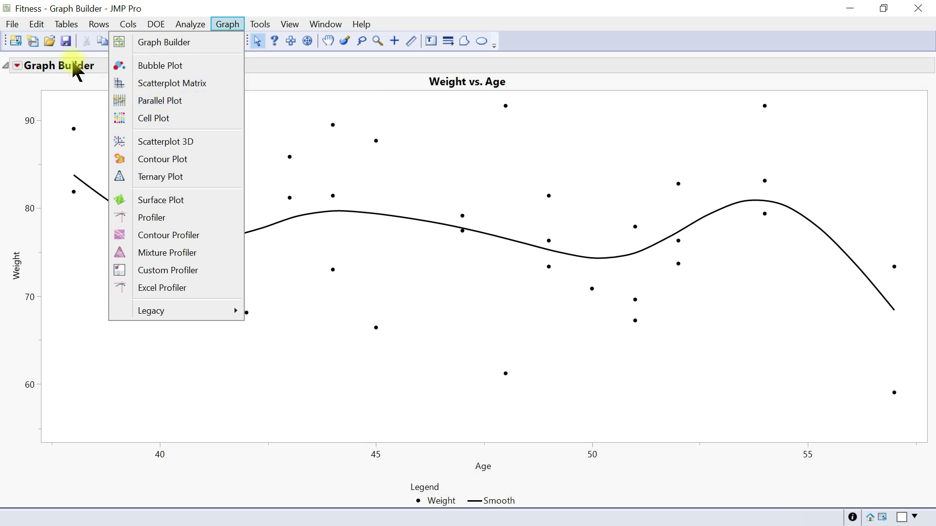
{"action": "left_click", "coordinate": [18, 68]}
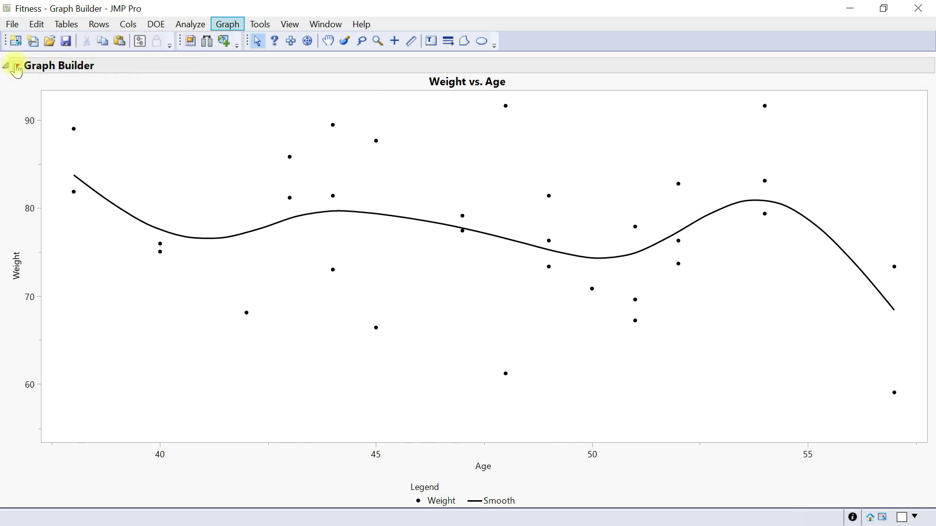
{"action": "left_click", "coordinate": [17, 66]}
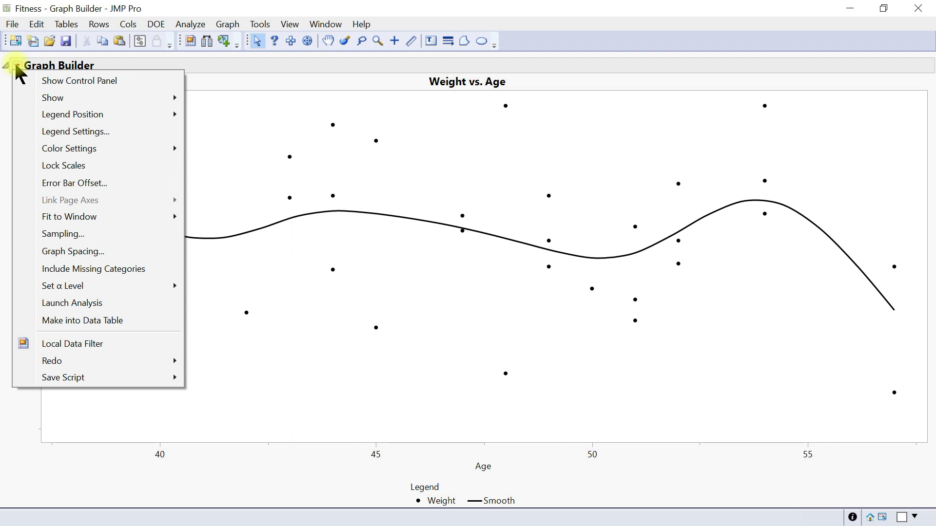
{"action": "mouse_move", "coordinate": [85, 153]}
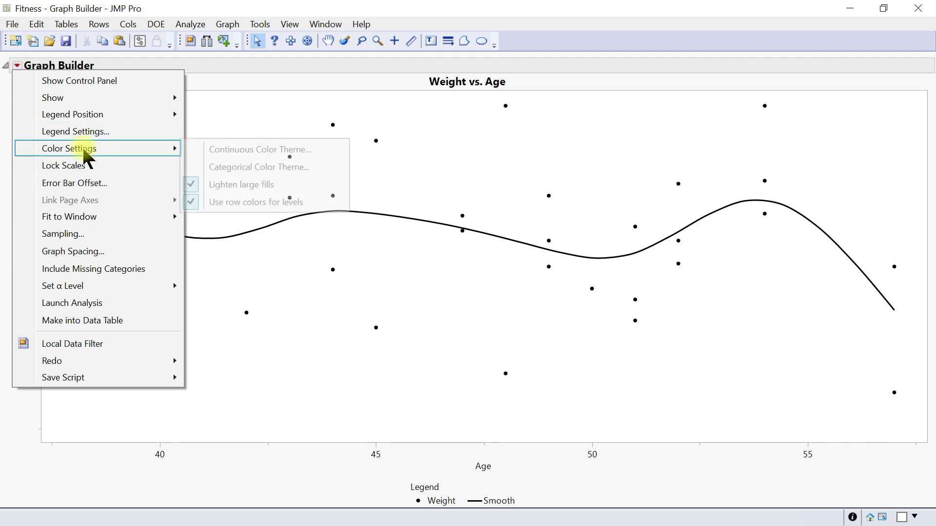
{"action": "left_click", "coordinate": [234, 151]}
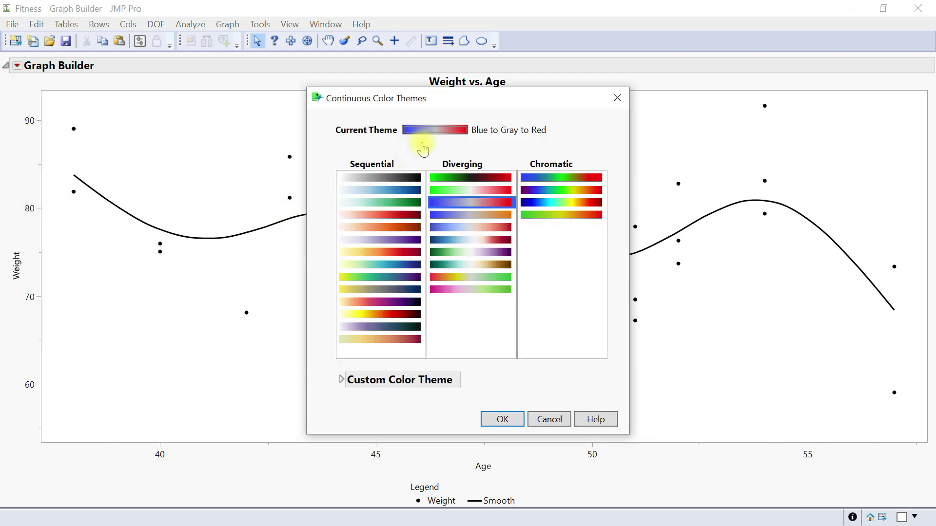
{"action": "left_click", "coordinate": [382, 215]}
{"action": "left_click", "coordinate": [551, 177]}
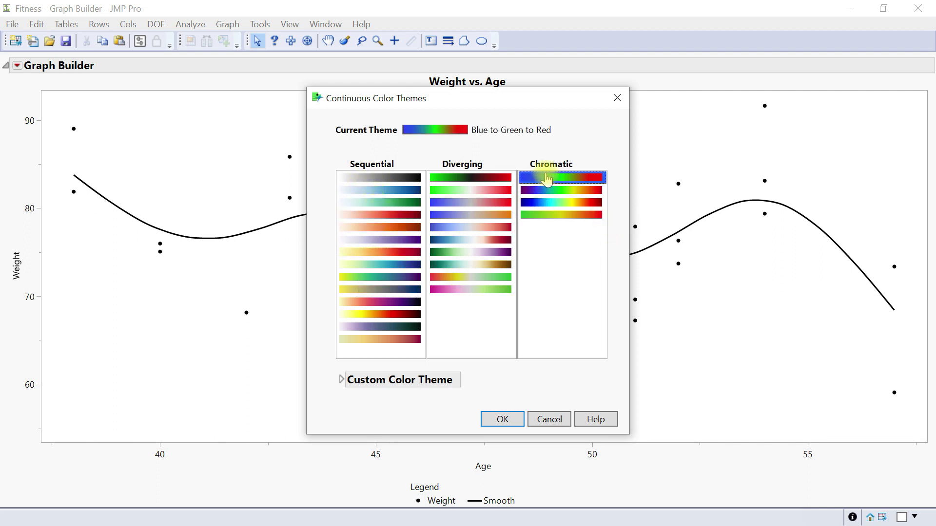
{"action": "left_click", "coordinate": [505, 419]}
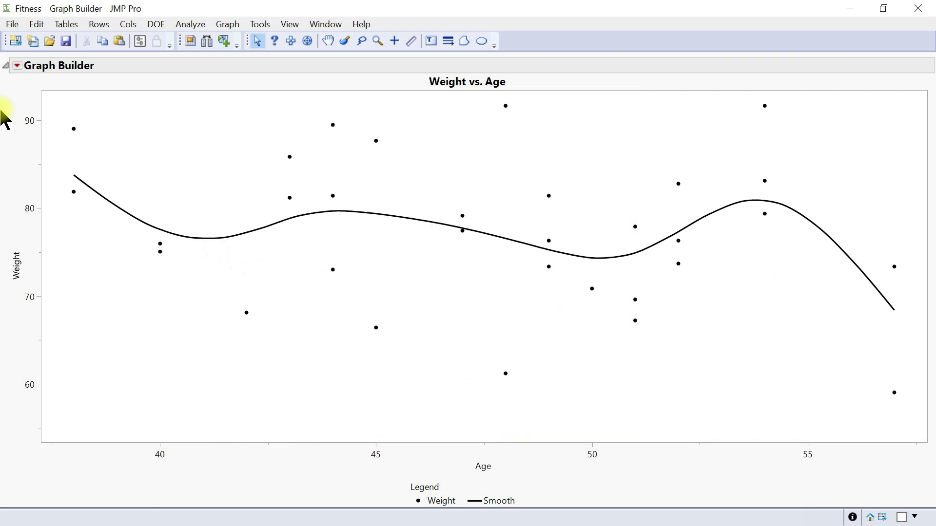
{"action": "left_click", "coordinate": [17, 66]}
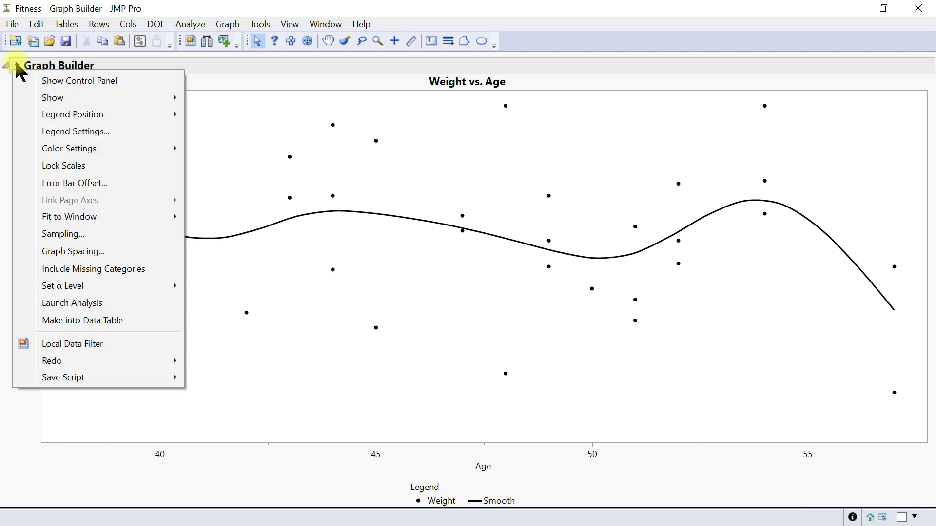
Turn on Lock Scales and add a Local Data Filter beside the graph
{"action": "mouse_move", "coordinate": [61, 153]}
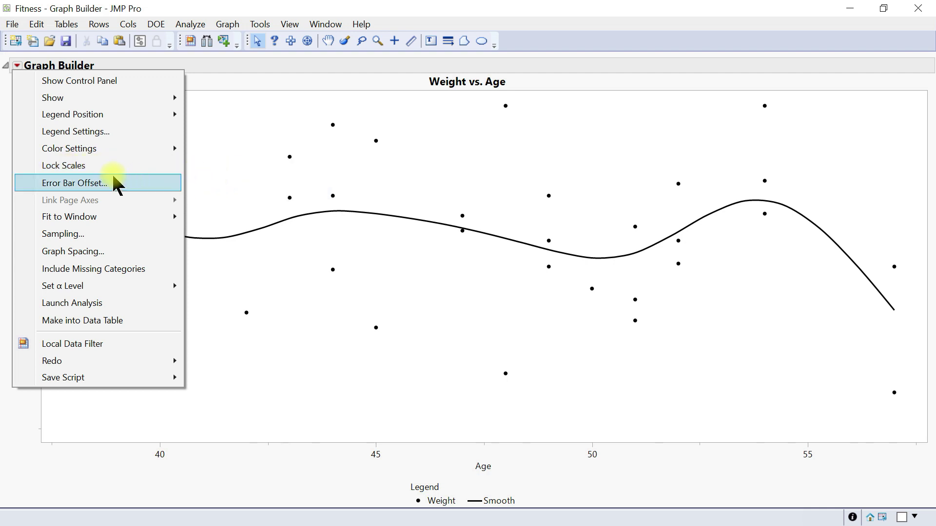
{"action": "left_click", "coordinate": [98, 165]}
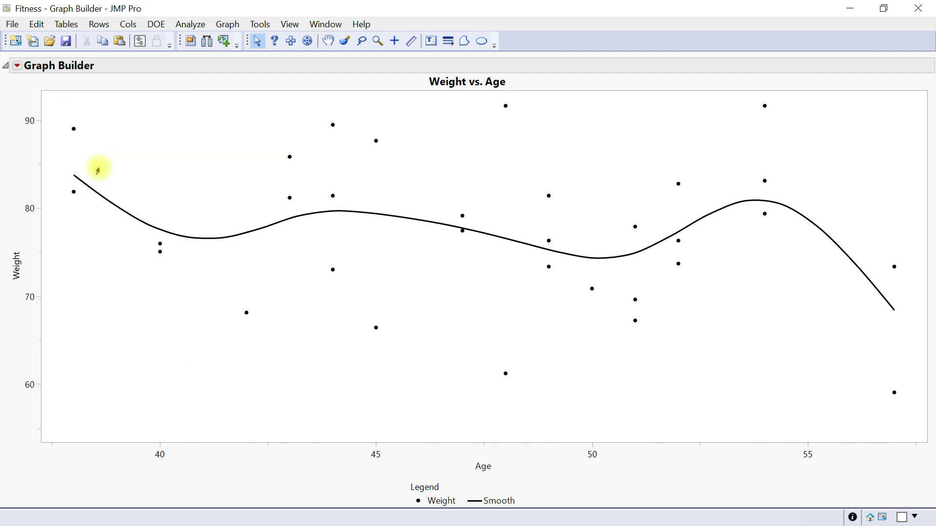
{"action": "left_click", "coordinate": [17, 66]}
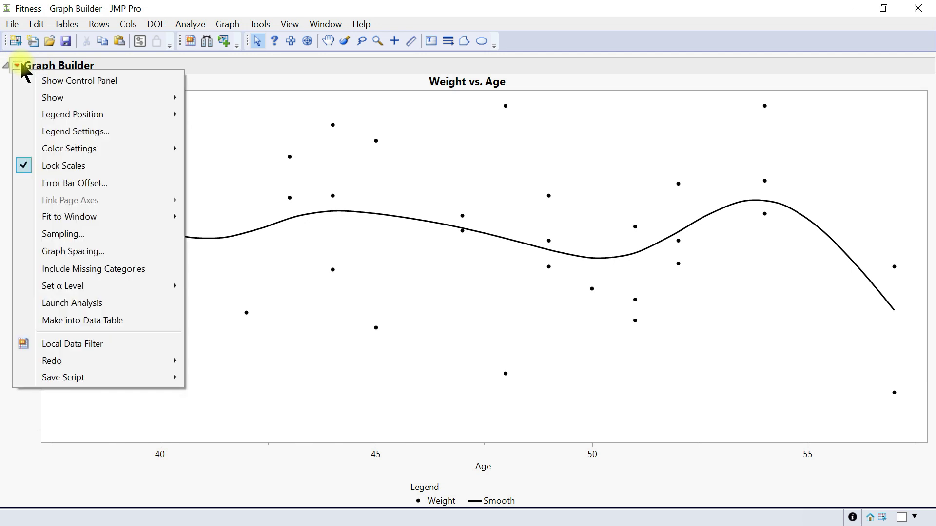
{"action": "left_click", "coordinate": [62, 345]}
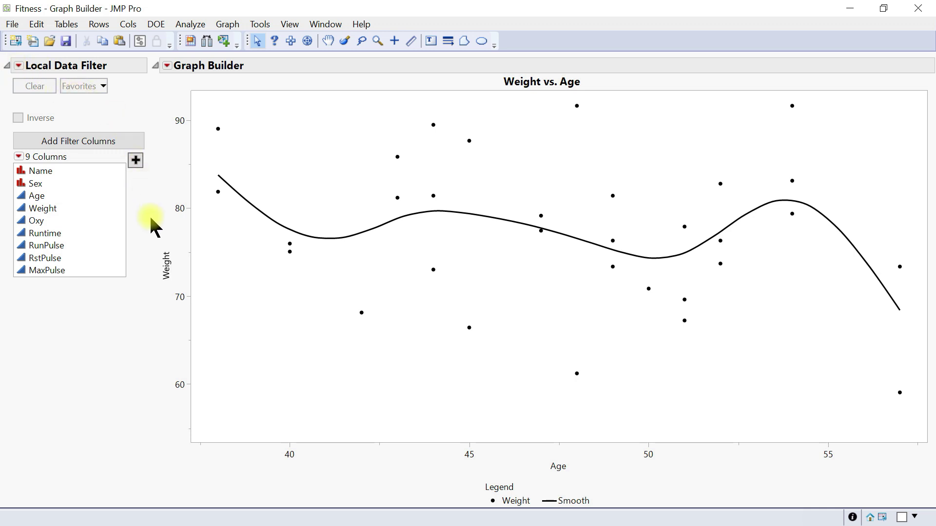
Collapse the Local Data Filter panel and turn off Lock Scales
{"action": "left_click", "coordinate": [9, 66]}
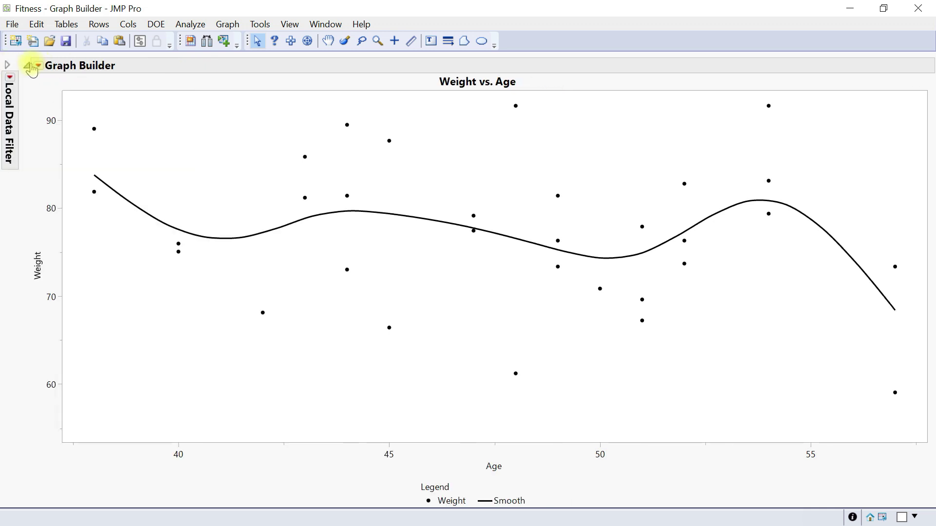
{"action": "left_click", "coordinate": [38, 65]}
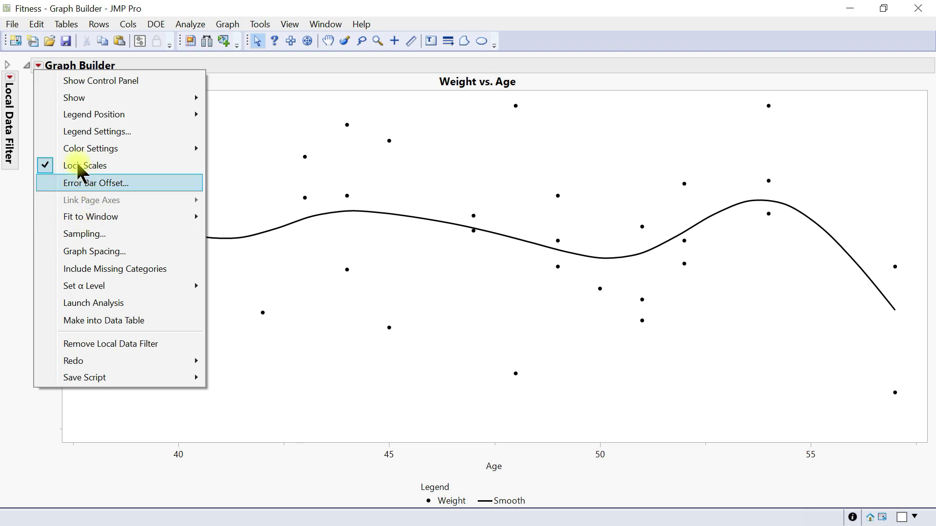
{"action": "left_click", "coordinate": [90, 166]}
Apply Sampling so the graph uses a random sample of 15 rows
{"action": "left_click", "coordinate": [38, 66]}
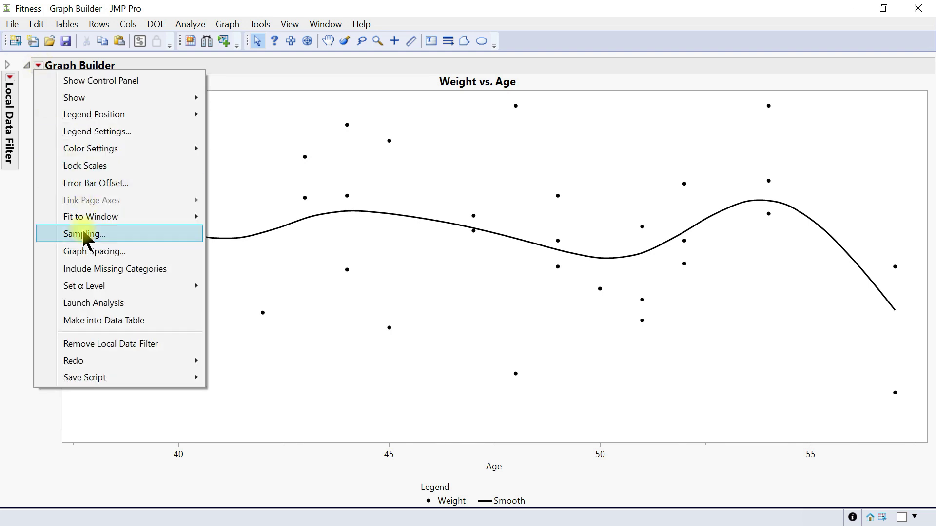
{"action": "mouse_move", "coordinate": [92, 217]}
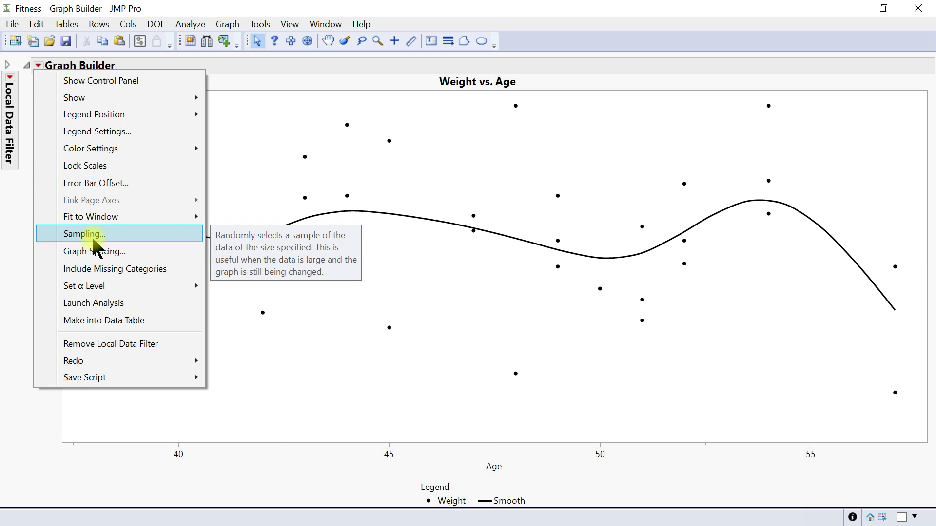
{"action": "left_click", "coordinate": [93, 241]}
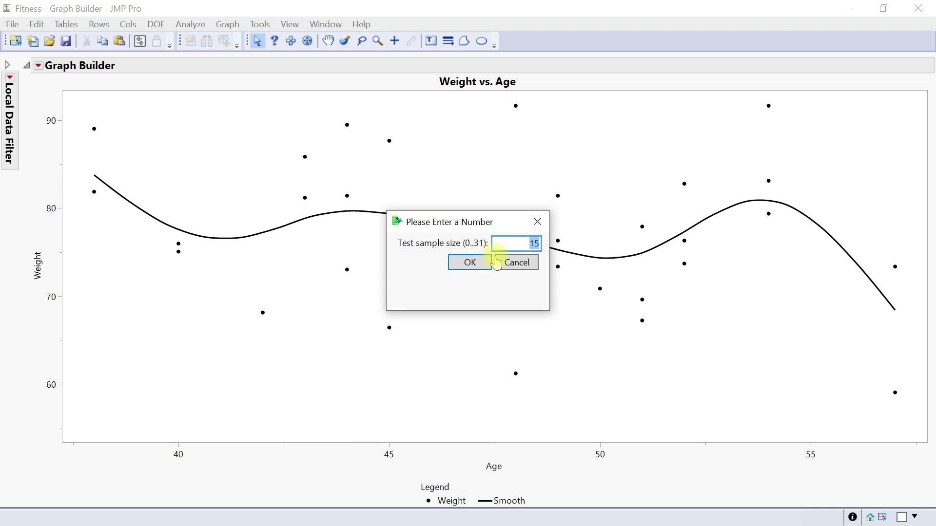
{"action": "left_click", "coordinate": [470, 263]}
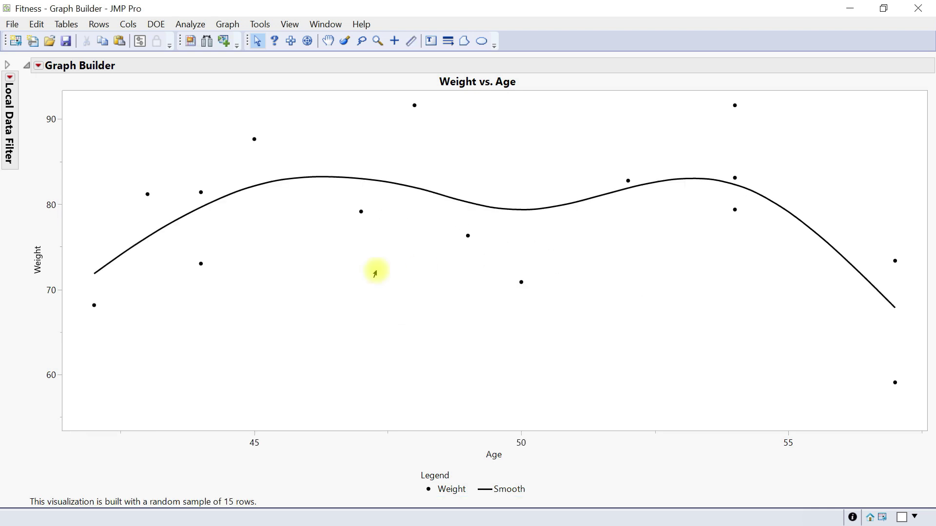
{"action": "left_click", "coordinate": [38, 66]}
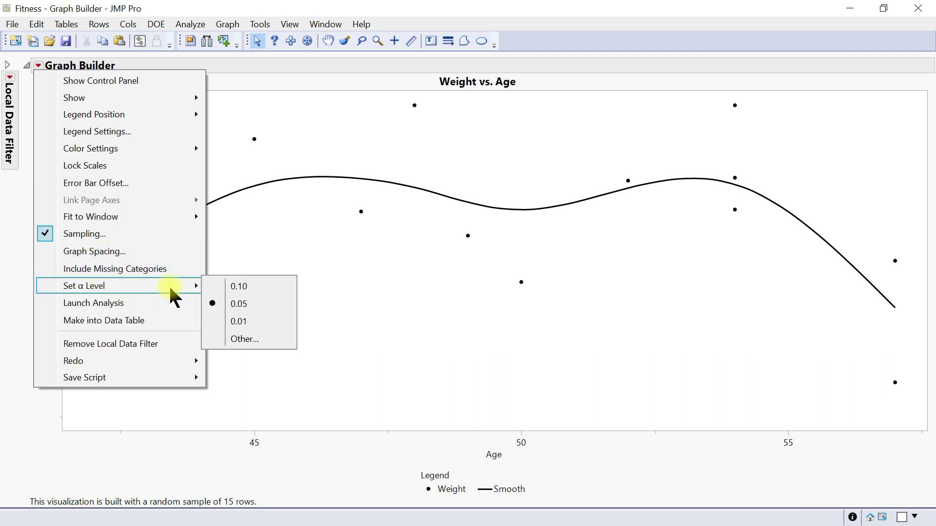
{"action": "left_click", "coordinate": [127, 306]}
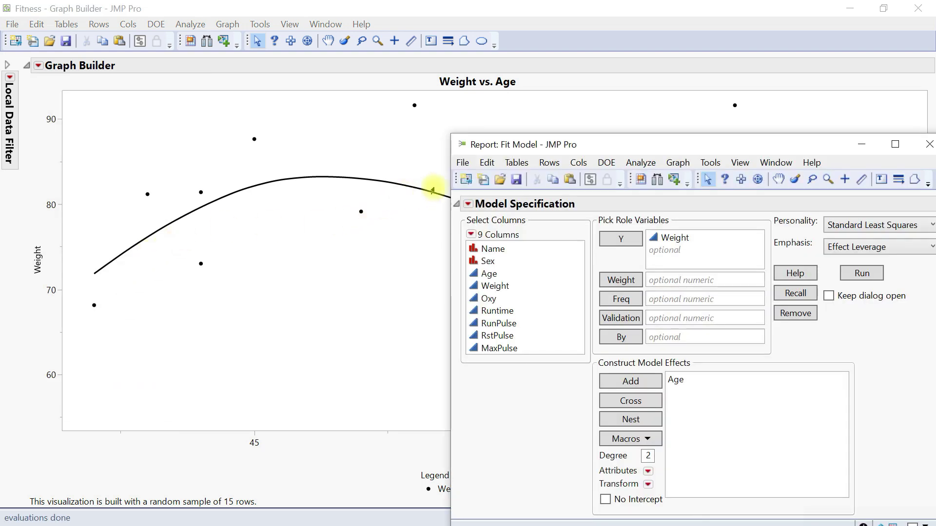
{"action": "left_click_drag", "start_coordinate": [522, 144], "coordinate": [444, 34]}
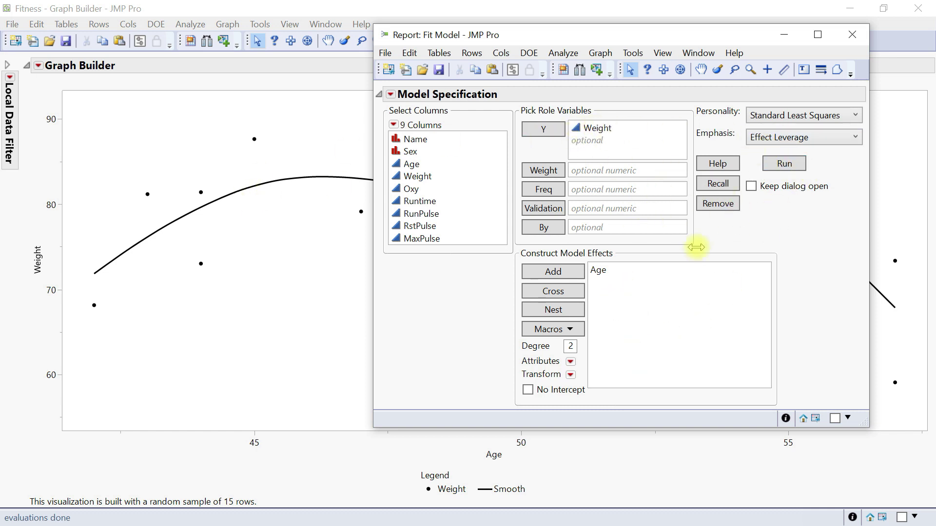
{"action": "left_click", "coordinate": [773, 124]}
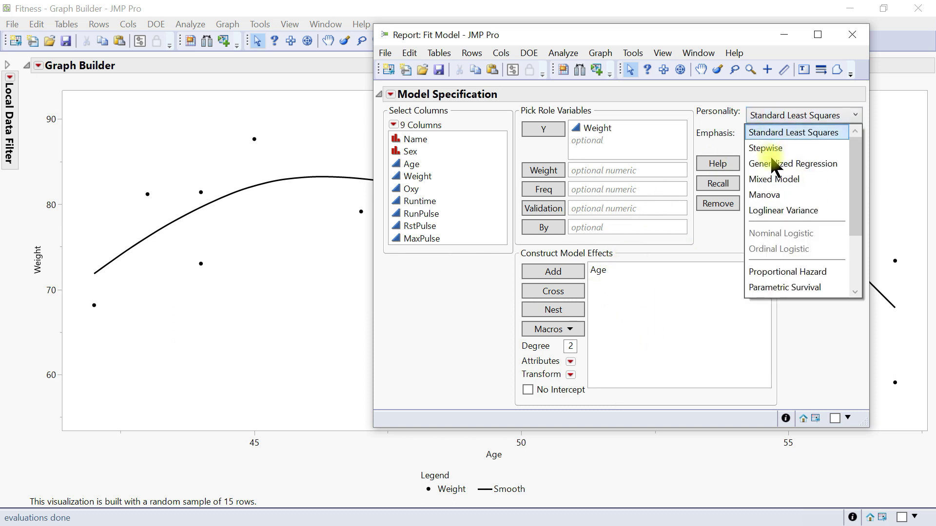
{"action": "left_click", "coordinate": [742, 331]}
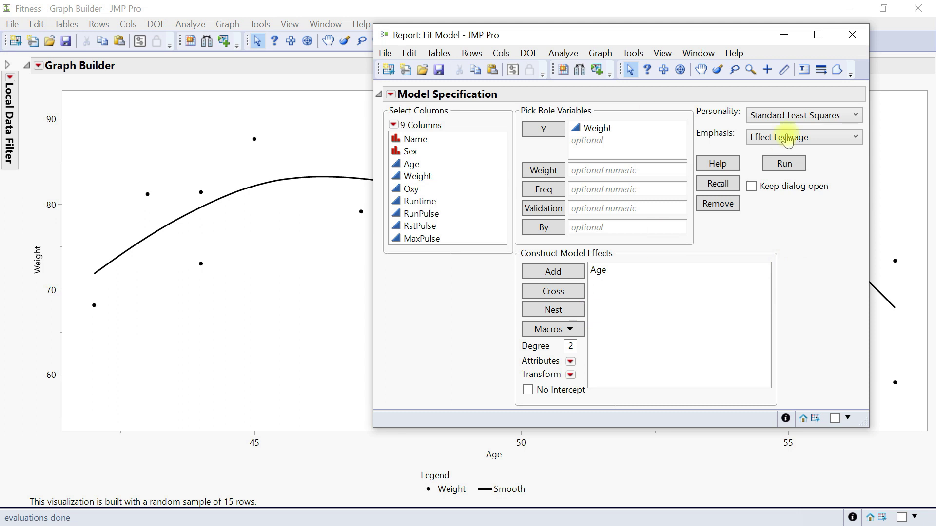
{"action": "left_click", "coordinate": [852, 34]}
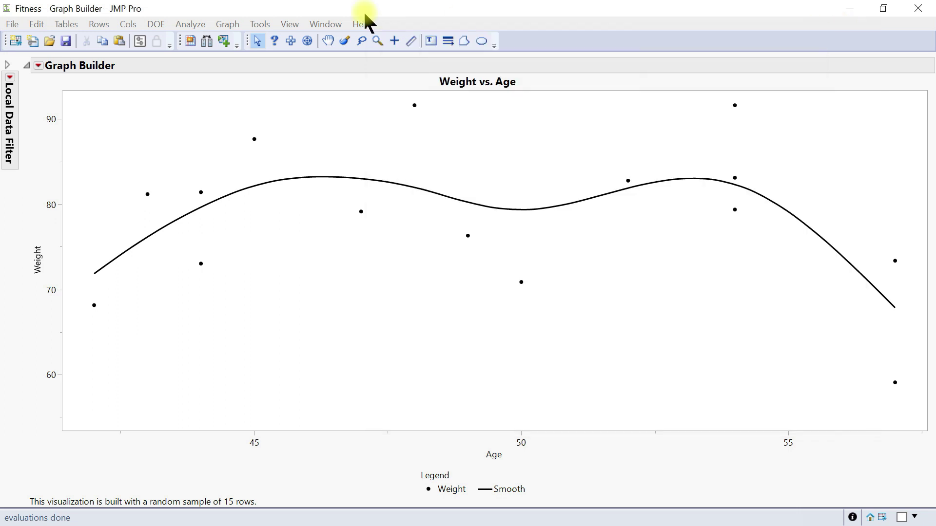
{"action": "left_click", "coordinate": [38, 66]}
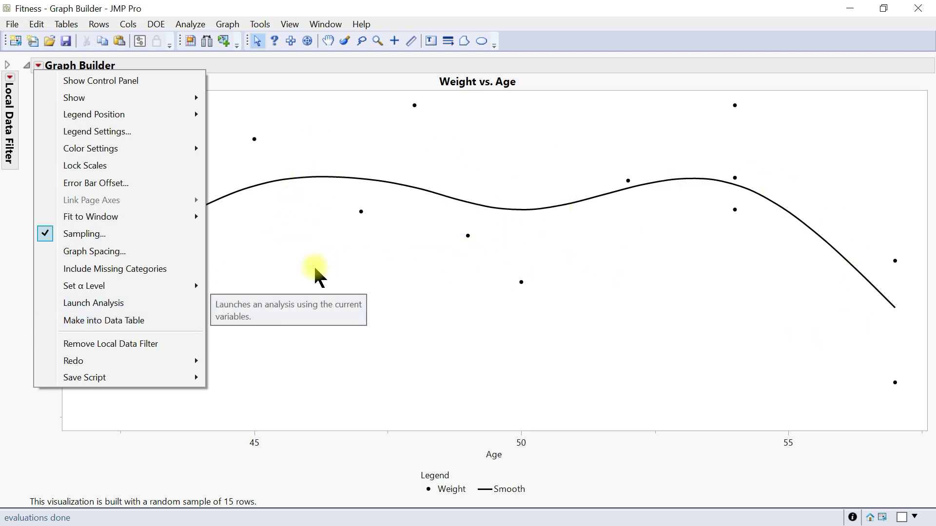
{"action": "left_click", "coordinate": [183, 319]}
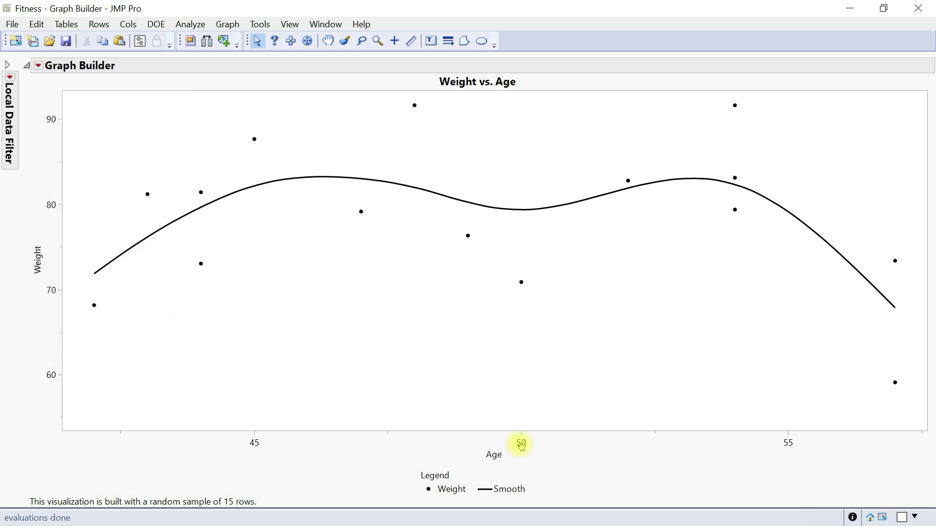
{"action": "double_click", "coordinate": [521, 445]}
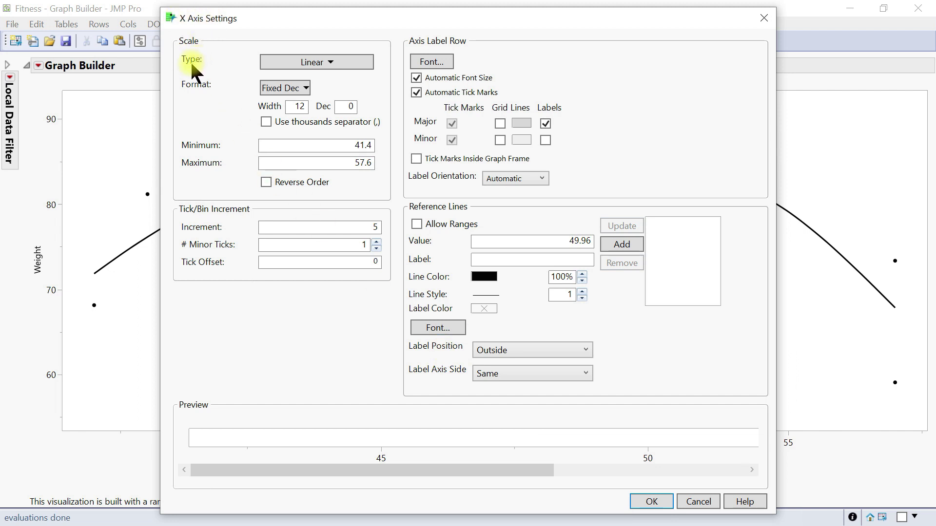
Keep the Age axis scale type, try Percent format, then return to Fixed Dec
{"action": "left_click", "coordinate": [326, 63]}
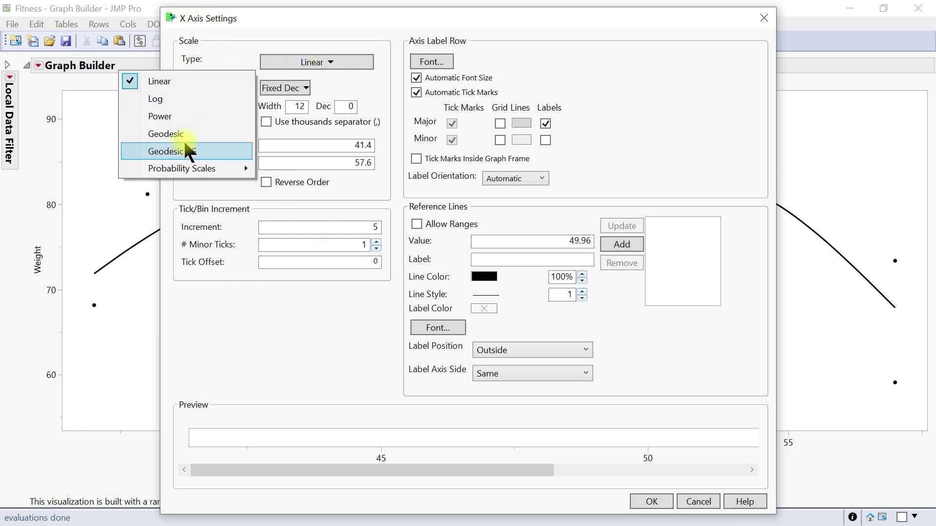
{"action": "key", "text": "Up"}
{"action": "key", "text": "Up"}
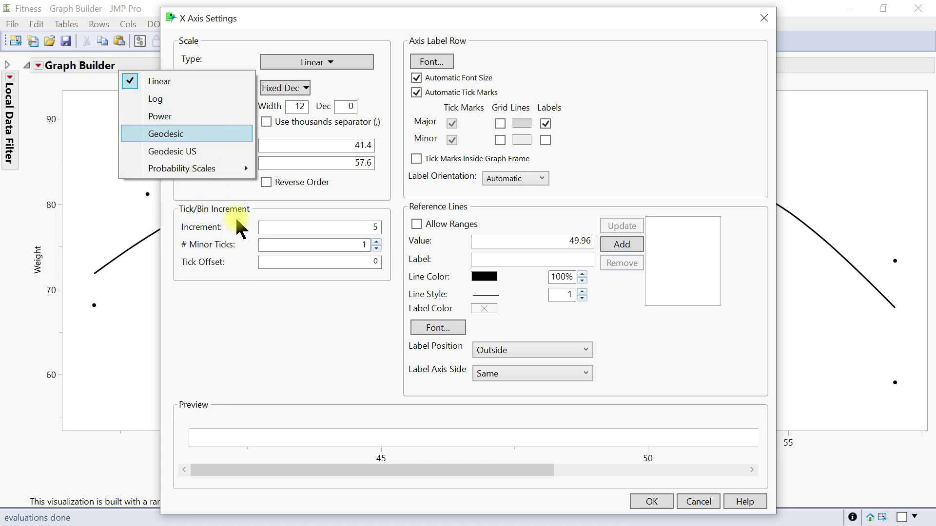
{"action": "key", "text": "Escape"}
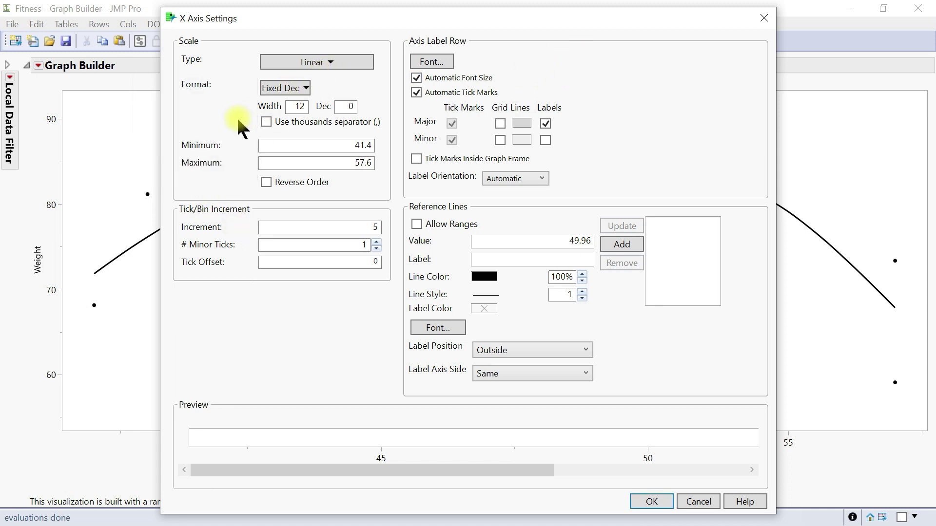
{"action": "left_click", "coordinate": [273, 87]}
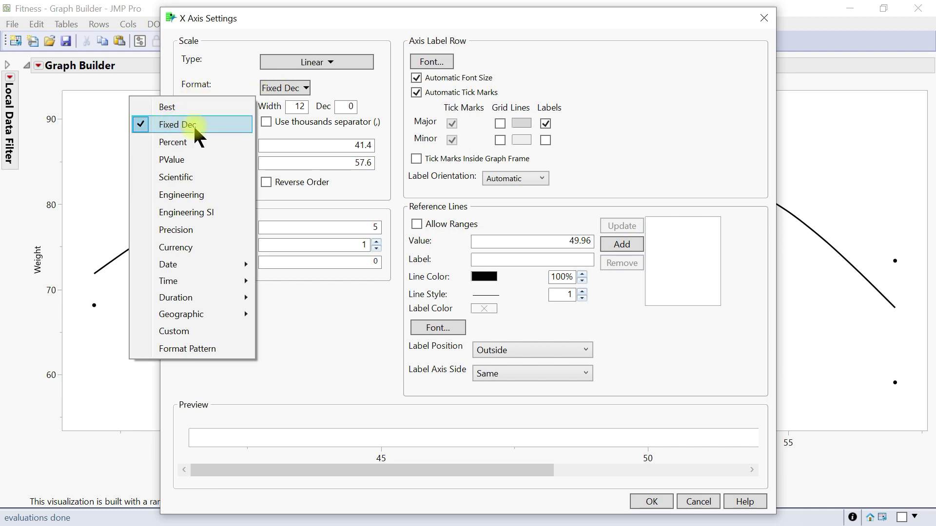
{"action": "left_click", "coordinate": [188, 144]}
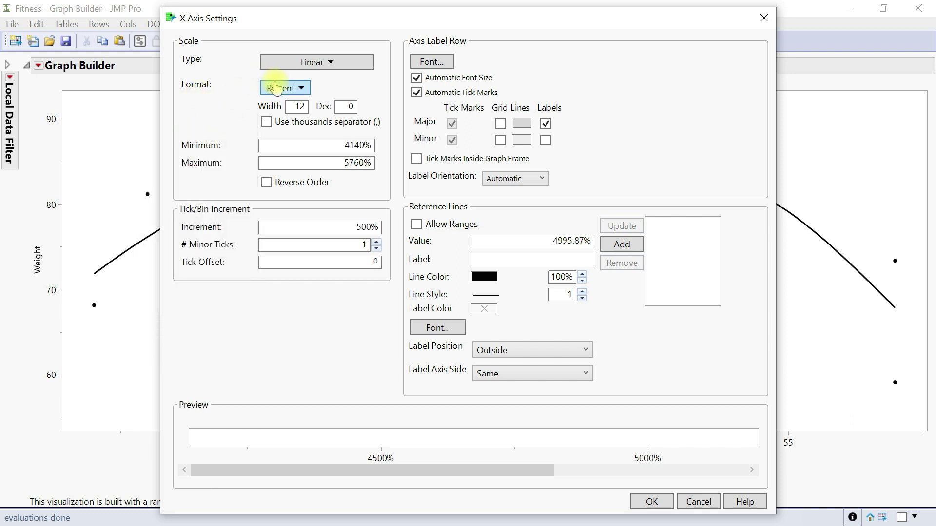
{"action": "left_click_drag", "start_coordinate": [233, 24], "coordinate": [145, 28]}
{"action": "left_click", "coordinate": [210, 94]}
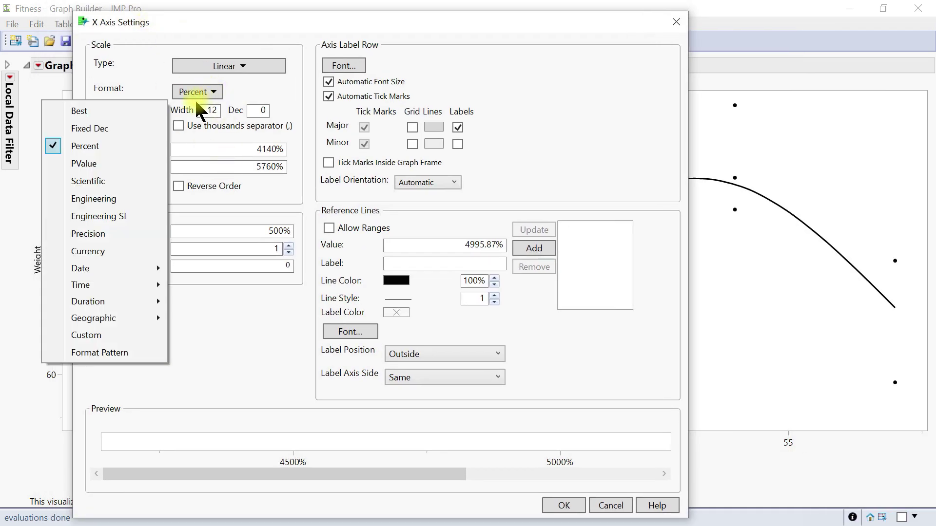
{"action": "left_click", "coordinate": [115, 130]}
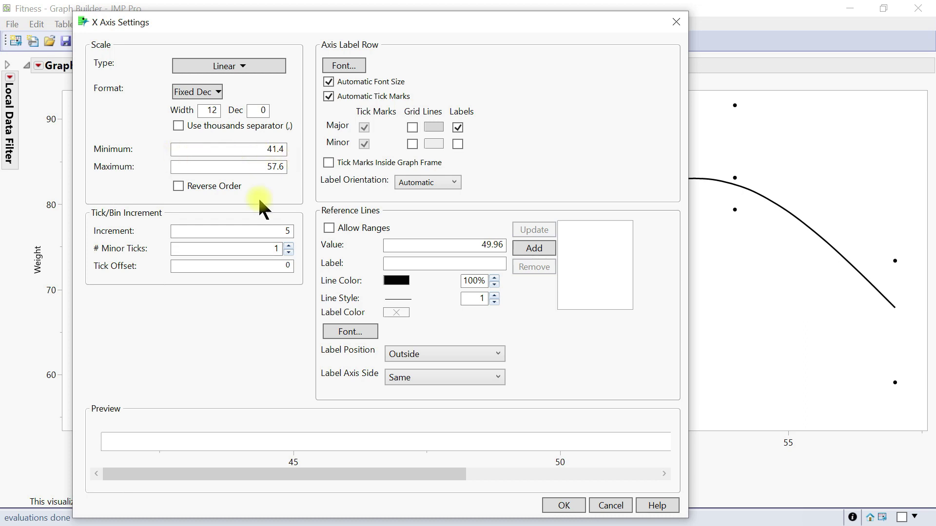
Set the Age axis minimum to 45 and maximum to 55, leaving Reverse Order off
{"action": "left_click_drag", "start_coordinate": [322, 24], "coordinate": [433, 32]}
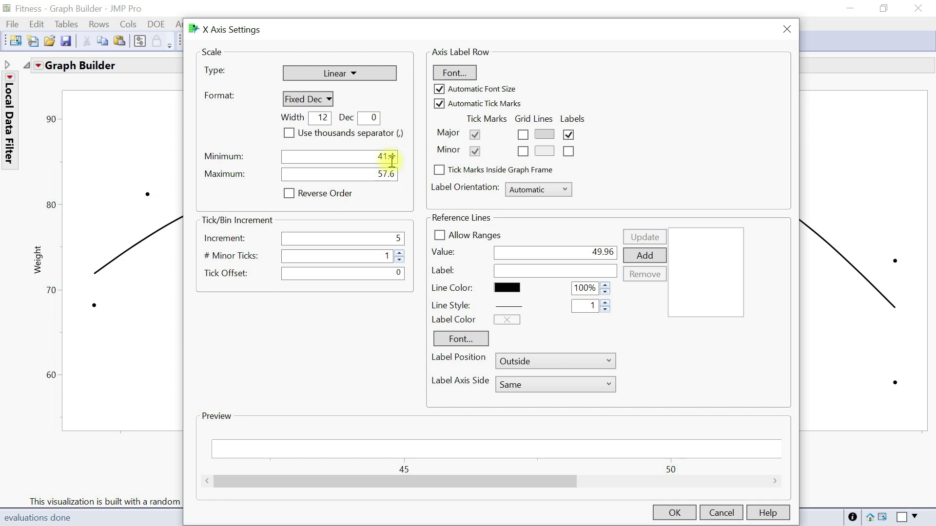
{"action": "double_click", "coordinate": [396, 157]}
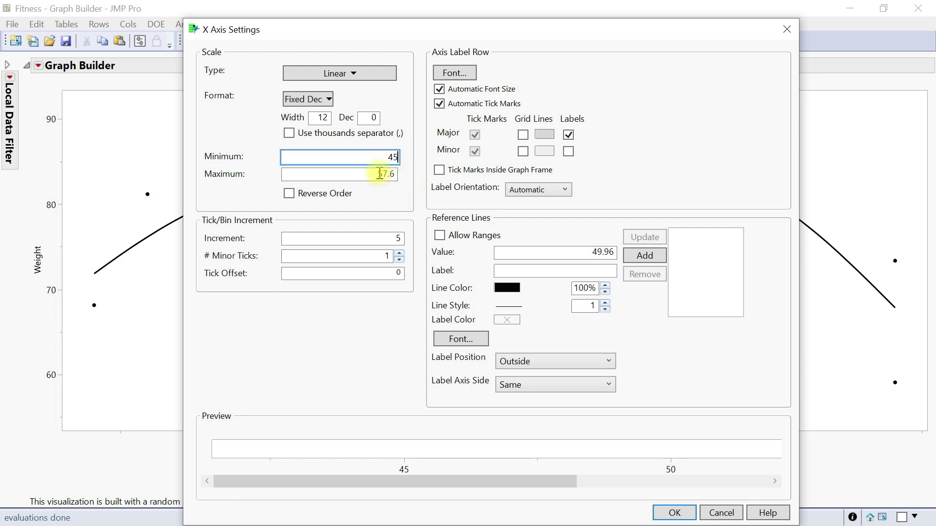
{"action": "double_click", "coordinate": [394, 174]}
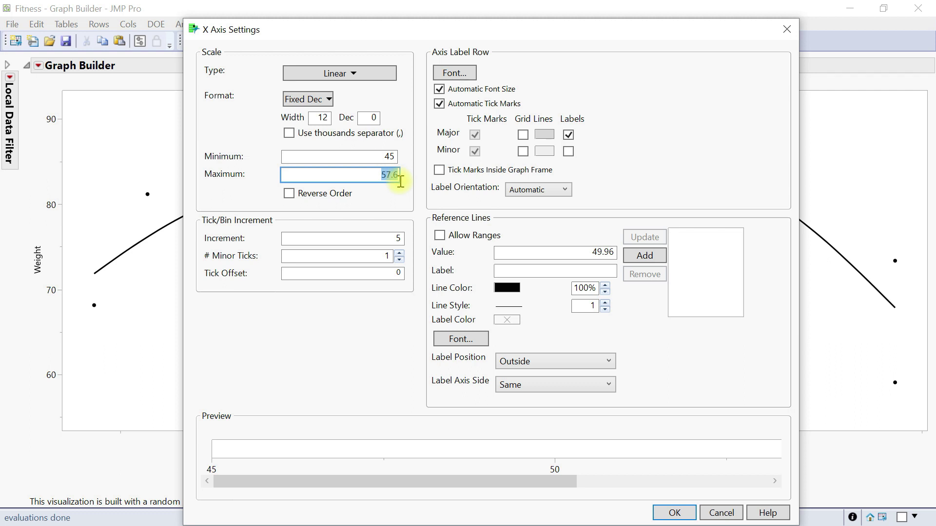
{"action": "left_click", "coordinate": [352, 193]}
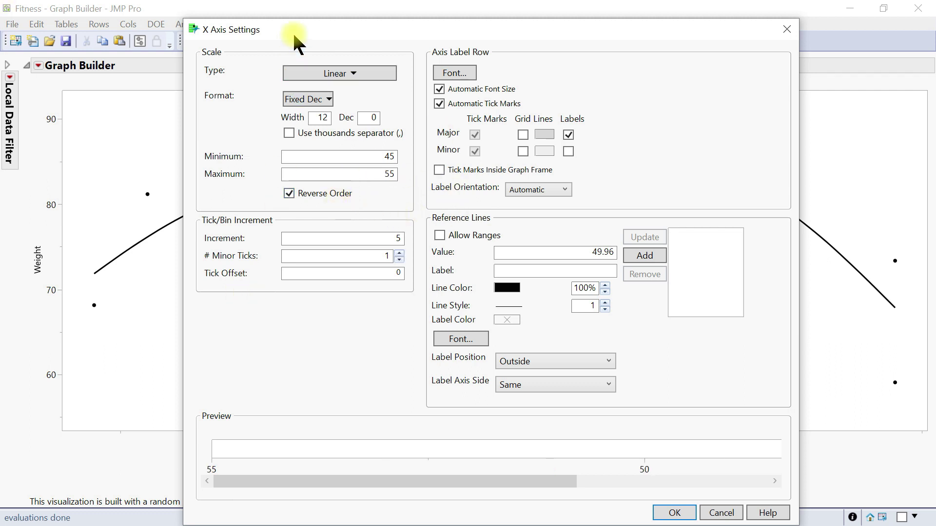
{"action": "mouse_move", "coordinate": [293, 32]}
{"action": "left_mouse_down"}
{"action": "mouse_move", "coordinate": [407, 30]}
{"action": "mouse_move", "coordinate": [299, 25]}
{"action": "left_mouse_up"}
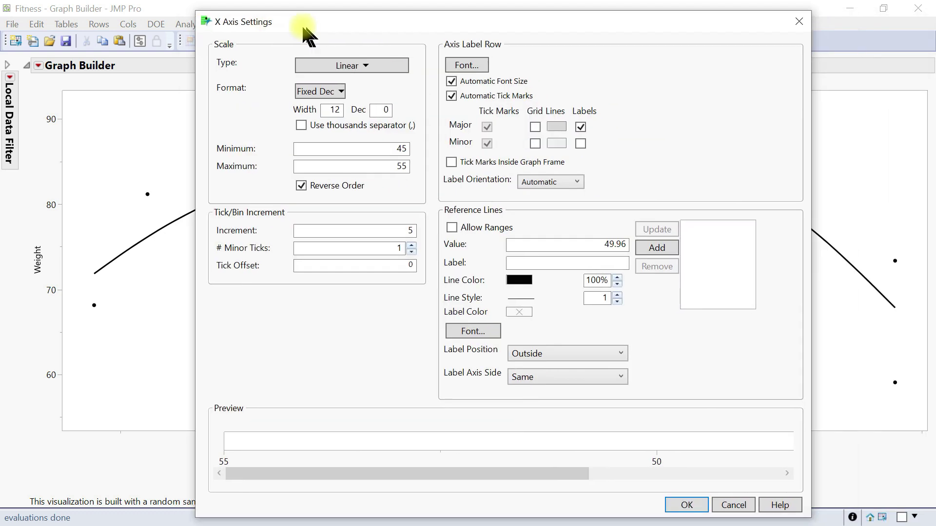
{"action": "left_click", "coordinate": [293, 186]}
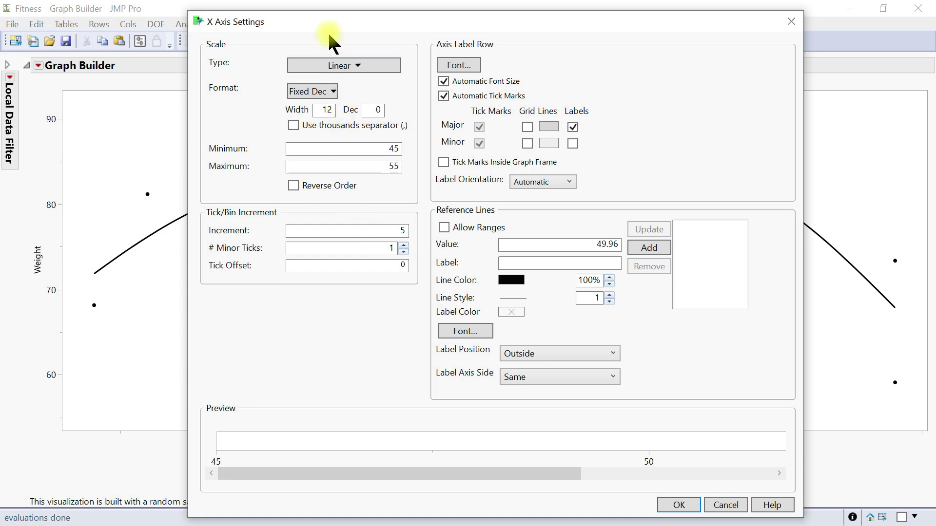
{"action": "left_click_drag", "start_coordinate": [487, 26], "coordinate": [454, 59]}
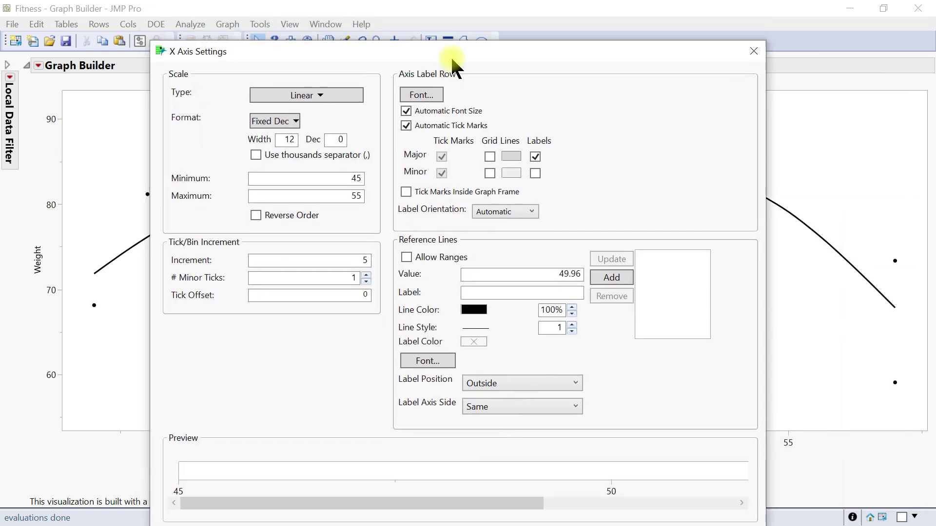
Set the Age axis to 45–55 with a 2.5 tick increment and labelled minor ticks
{"action": "double_click", "coordinate": [369, 261]}
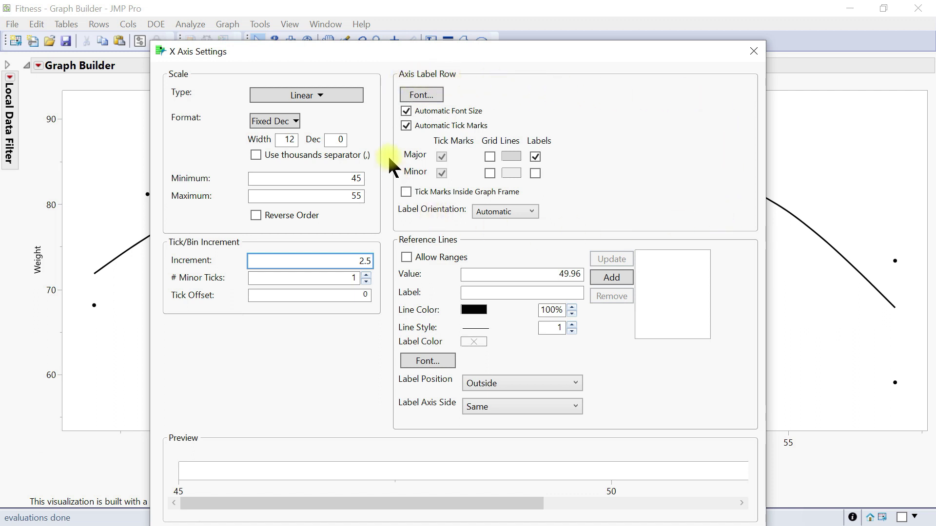
{"action": "left_click", "coordinate": [413, 95]}
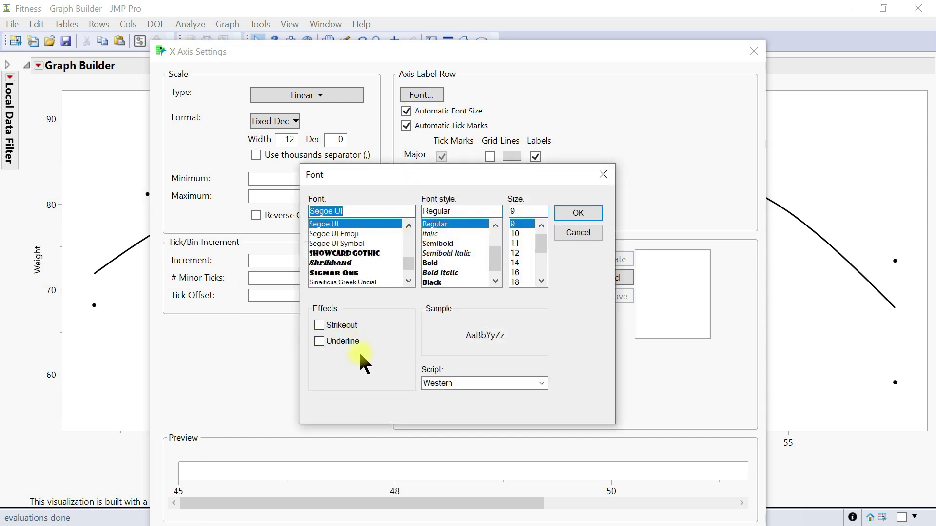
{"action": "left_click", "coordinate": [603, 175]}
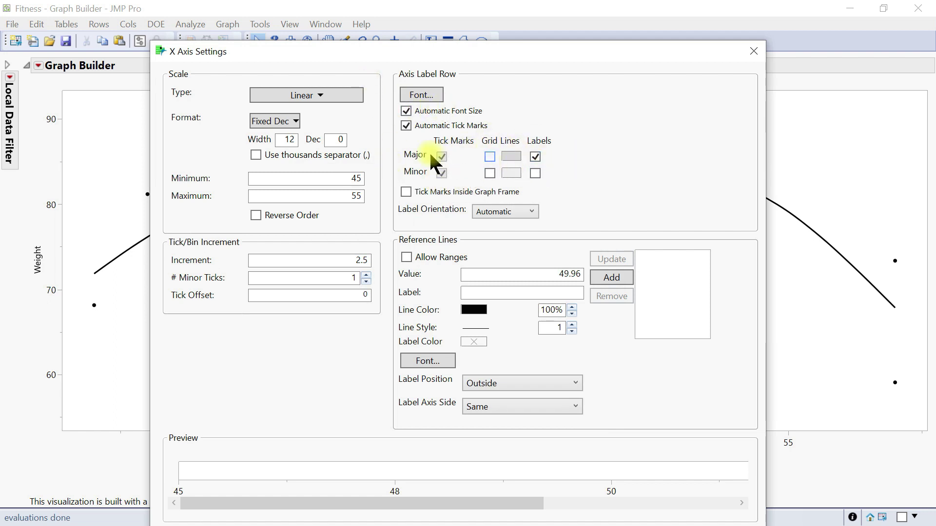
{"action": "left_click", "coordinate": [535, 174]}
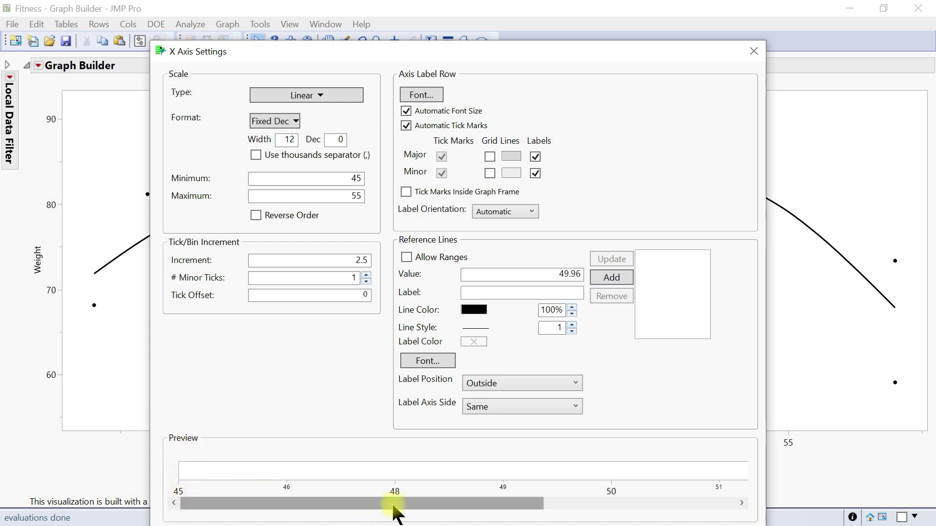
{"action": "left_click_drag", "start_coordinate": [539, 508], "coordinate": [343, 497]}
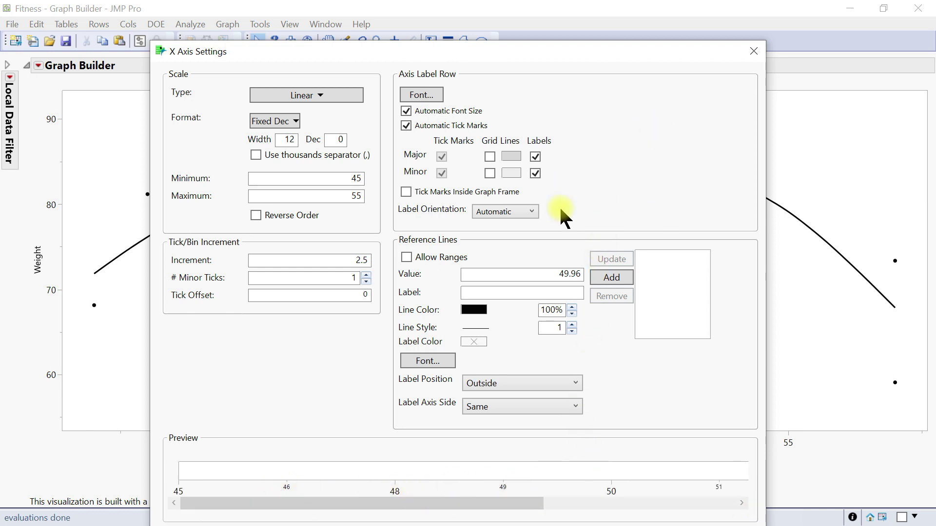
{"action": "left_click_drag", "start_coordinate": [411, 55], "coordinate": [390, 18]}
{"action": "left_click", "coordinate": [610, 494]}
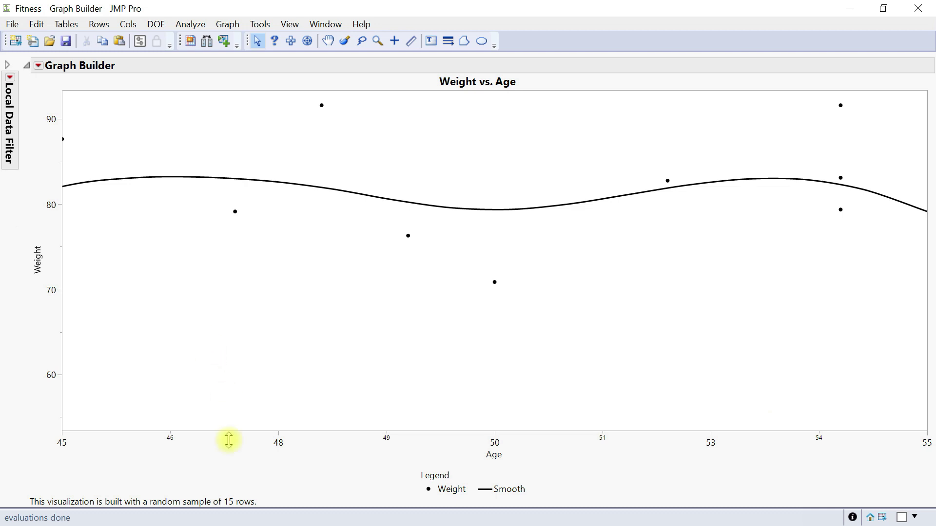
Retitle the graph 'gfgehehewrrhefe'
{"action": "double_click", "coordinate": [51, 292]}
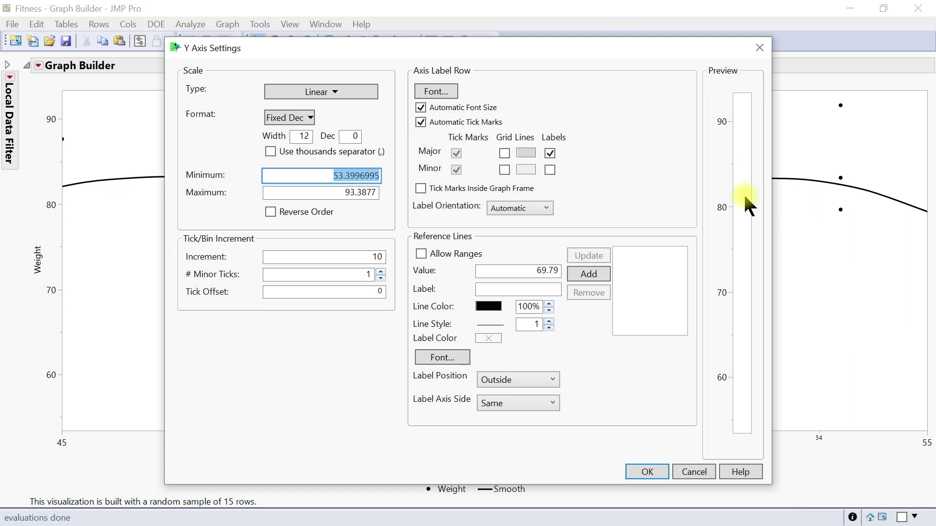
{"action": "left_click", "coordinate": [760, 48]}
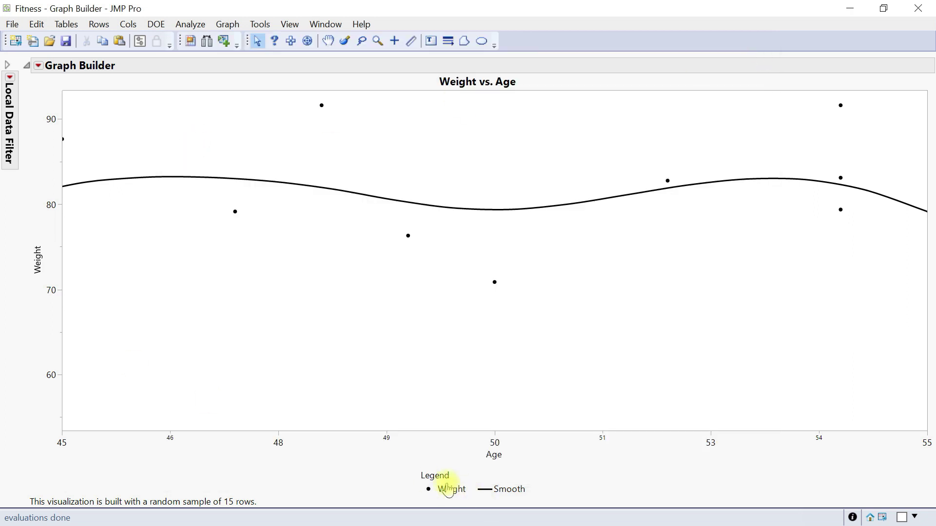
{"action": "double_click", "coordinate": [478, 82]}
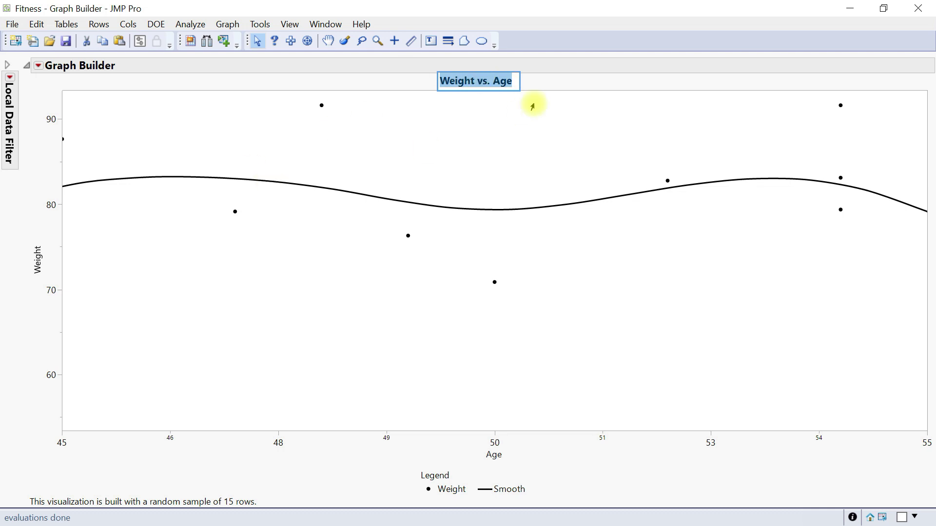
{"action": "type", "text": "gfgehehewrrhefe"}
Rename the Weight axis label to 'fhefh' and the Age axis label to 'hdhd'
{"action": "double_click", "coordinate": [37, 257]}
{"action": "type", "text": "fhefh"}
{"action": "double_click", "coordinate": [490, 457]}
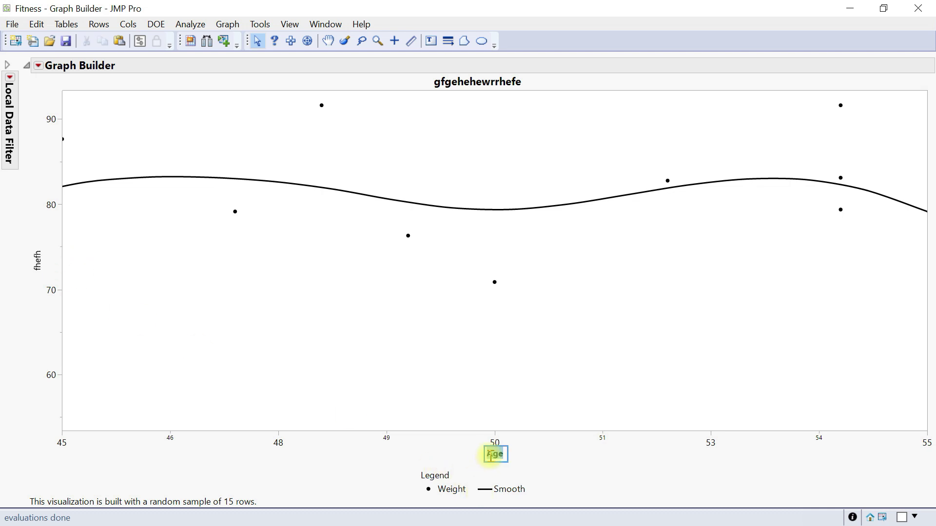
{"action": "key", "text": "Return"}
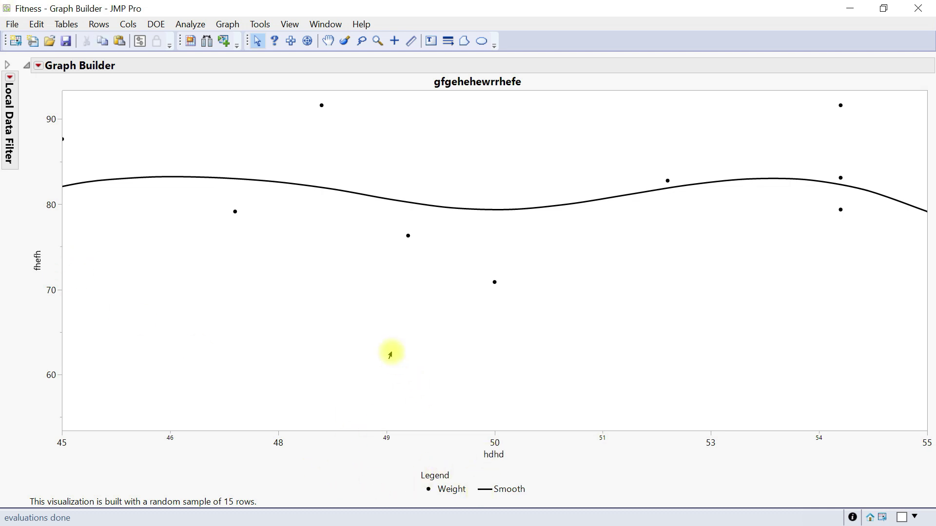
Swap the Weight variable on the Y axis for Age
{"action": "right_click", "coordinate": [36, 273]}
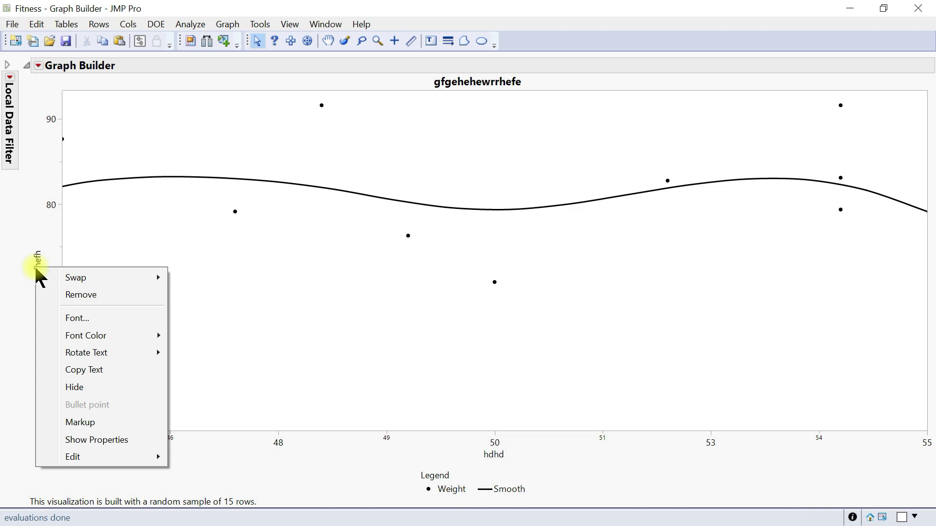
{"action": "mouse_move", "coordinate": [89, 282]}
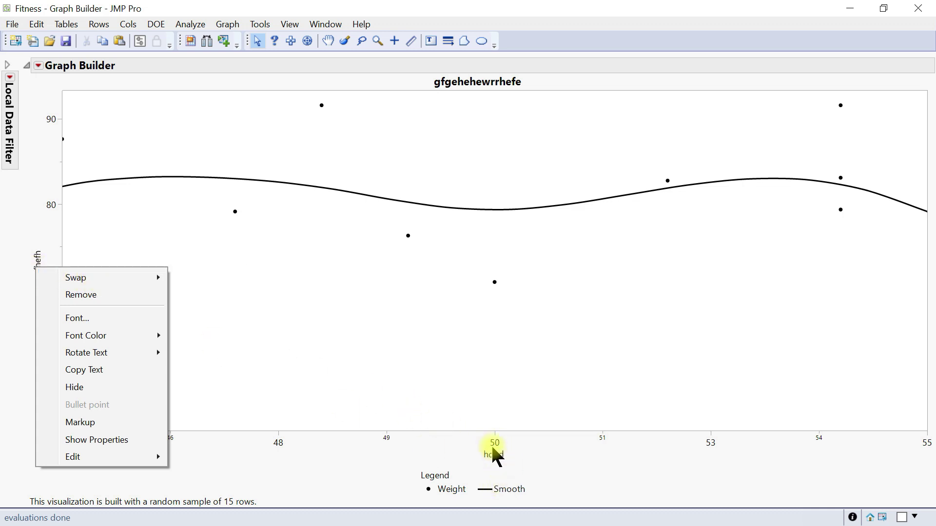
{"action": "mouse_move", "coordinate": [153, 280]}
{"action": "left_click", "coordinate": [198, 276]}
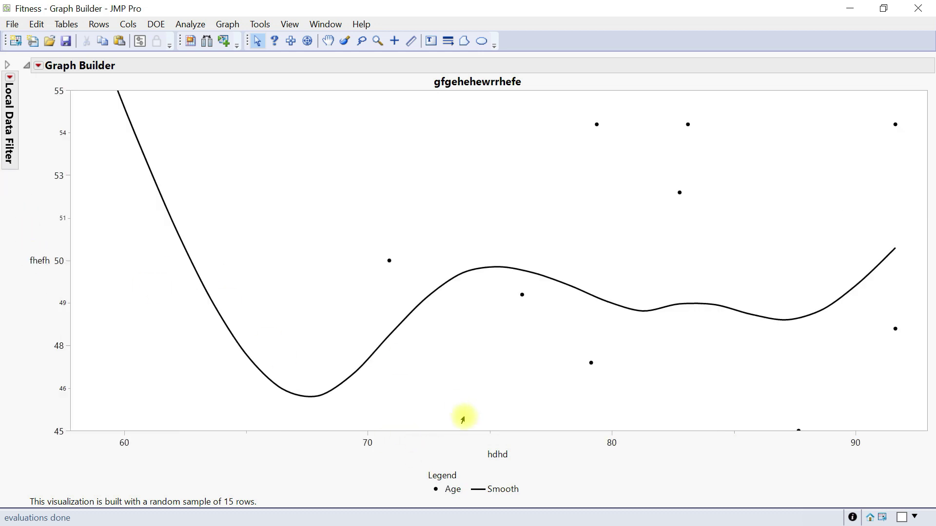
Rotate the 'fhefh' Y-axis label left so it reads vertically
{"action": "right_click", "coordinate": [32, 265]}
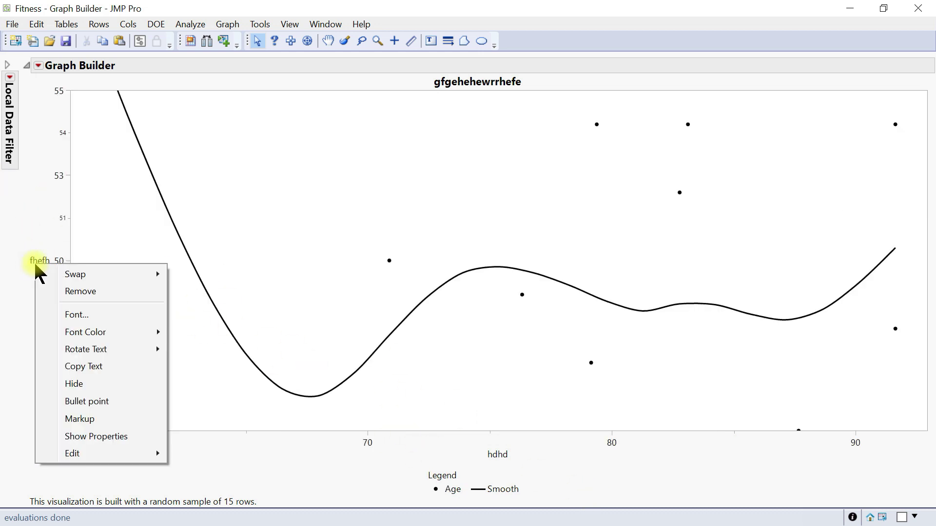
{"action": "left_click", "coordinate": [83, 321]}
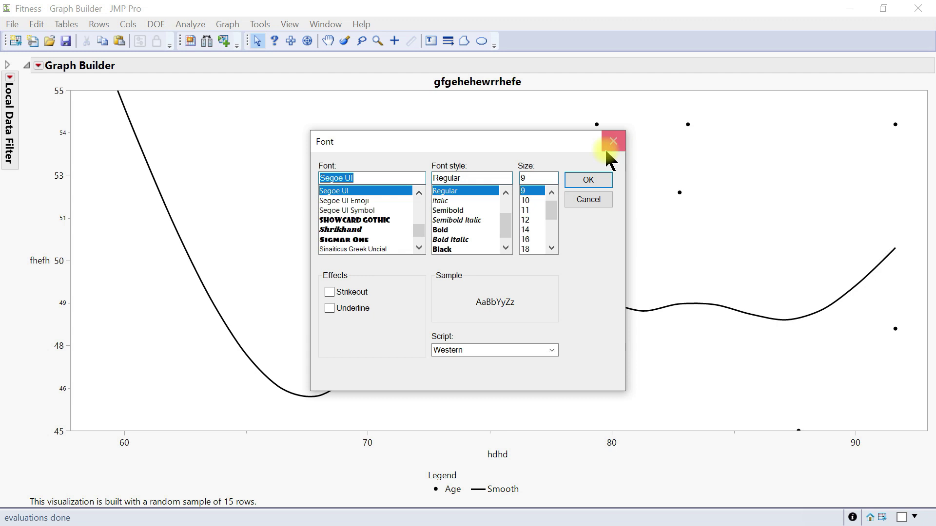
{"action": "left_click", "coordinate": [607, 149]}
{"action": "right_click", "coordinate": [36, 256]}
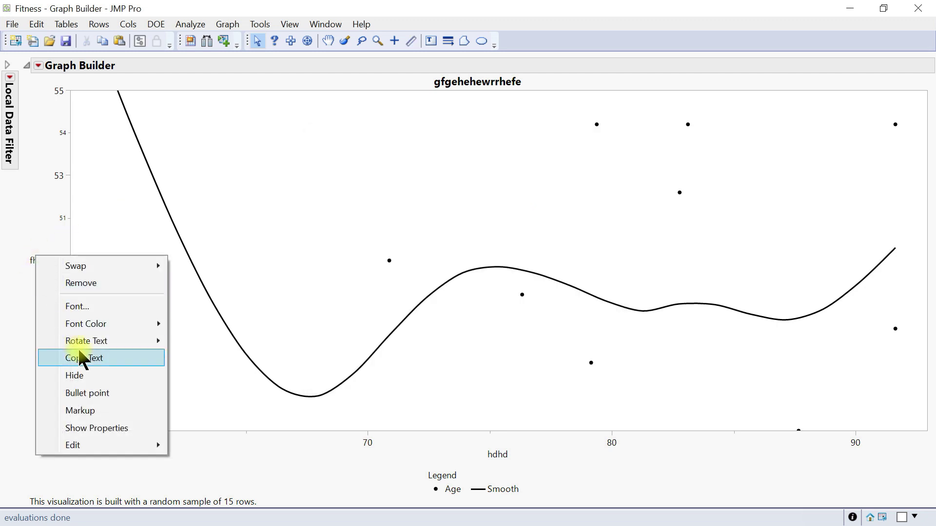
{"action": "mouse_move", "coordinate": [88, 345]}
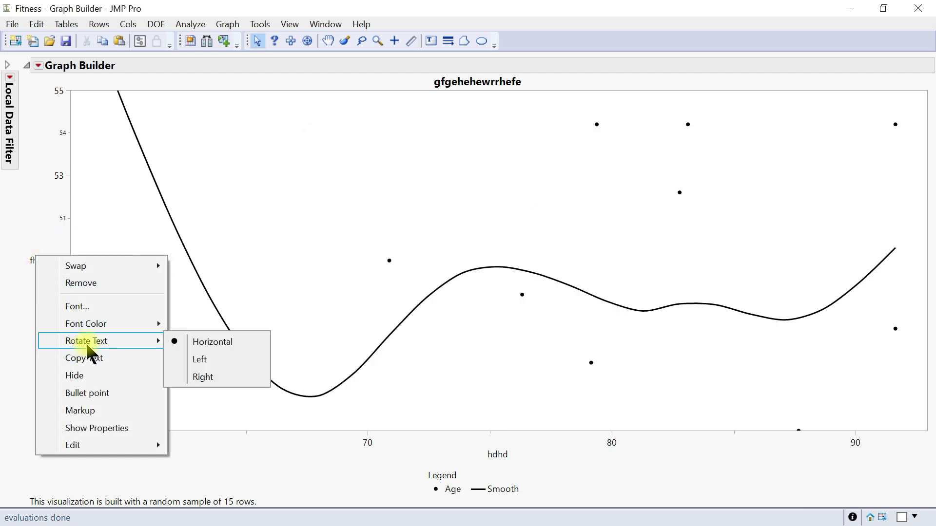
{"action": "left_click", "coordinate": [203, 361]}
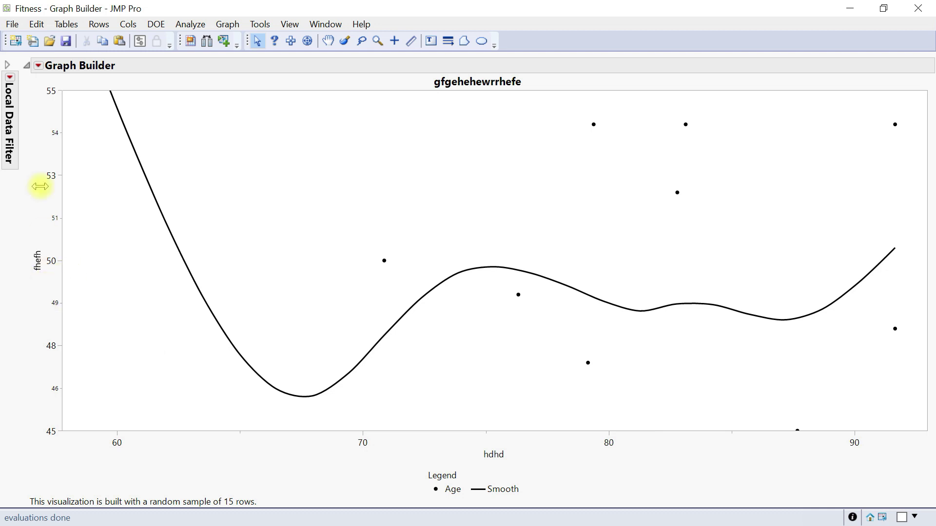
{"action": "right_click", "coordinate": [37, 258]}
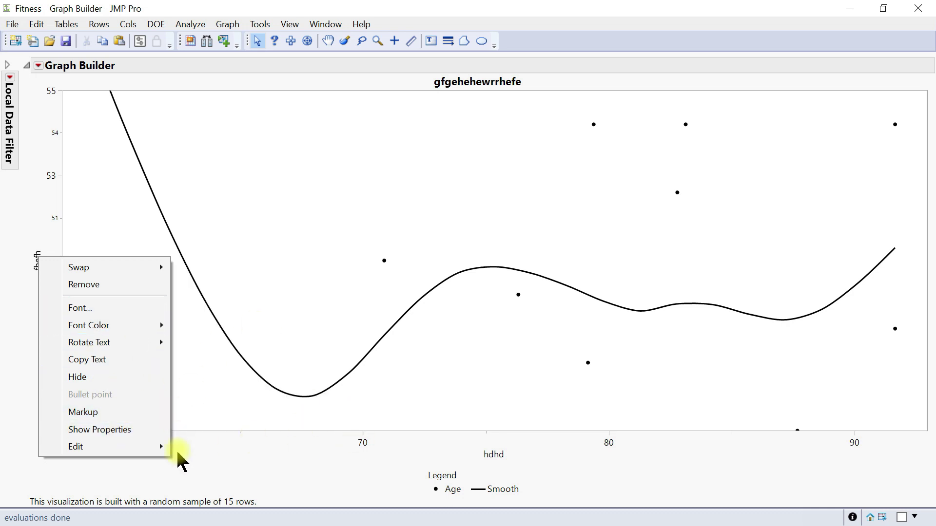
{"action": "left_click", "coordinate": [37, 199]}
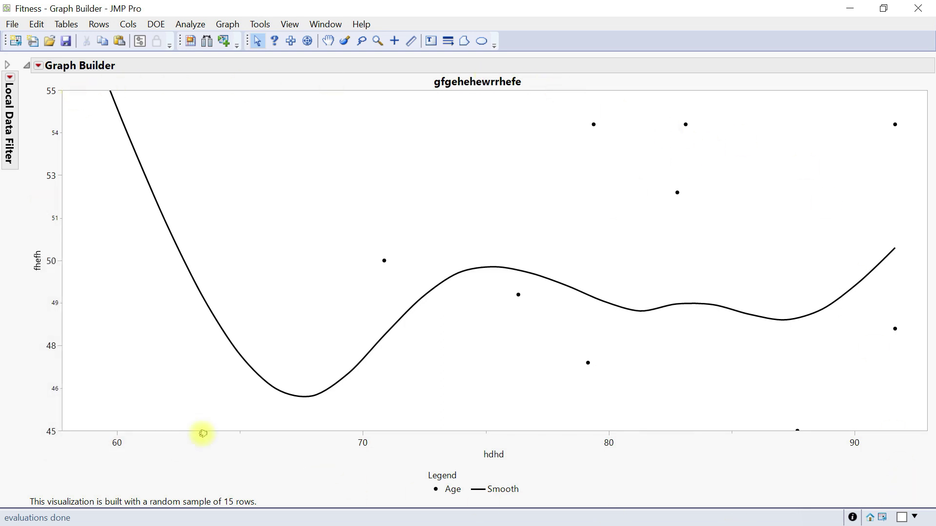
{"action": "right_click", "coordinate": [295, 180]}
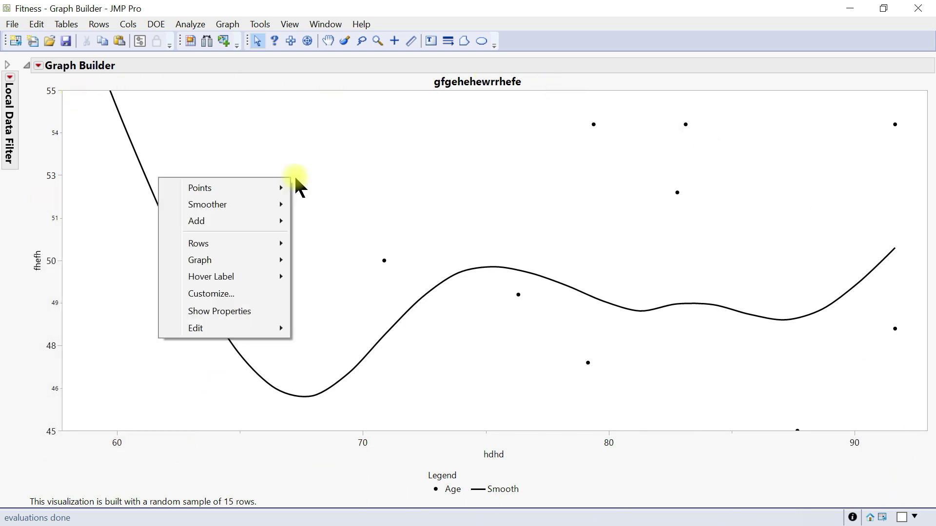
{"action": "mouse_move", "coordinate": [264, 186]}
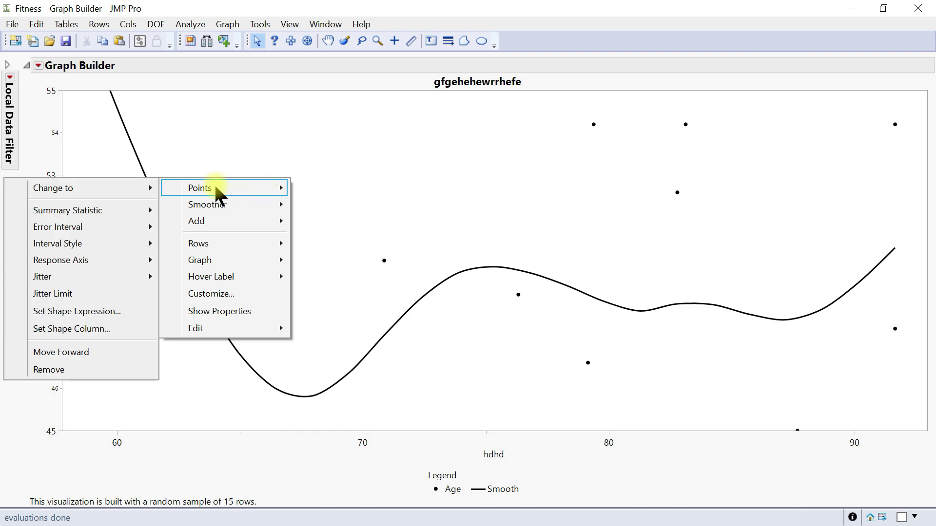
{"action": "mouse_move", "coordinate": [47, 190]}
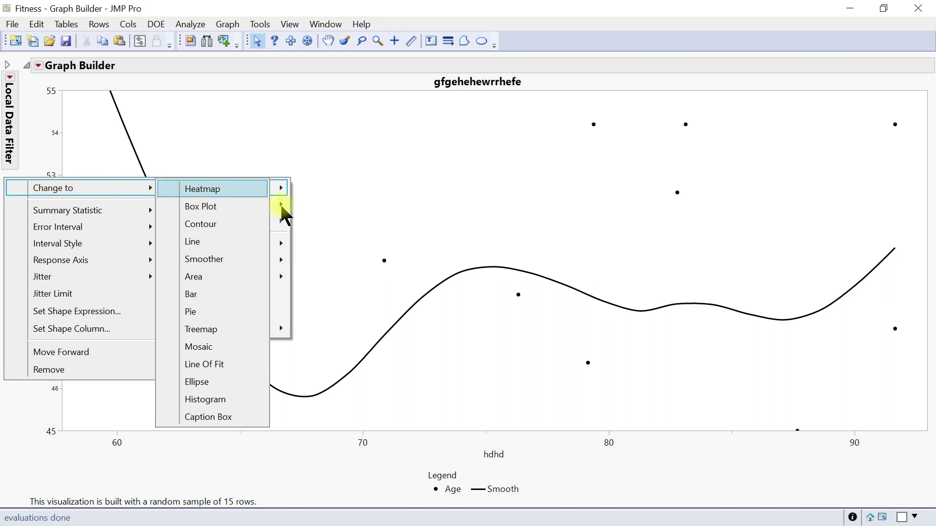
{"action": "mouse_move", "coordinate": [190, 188]}
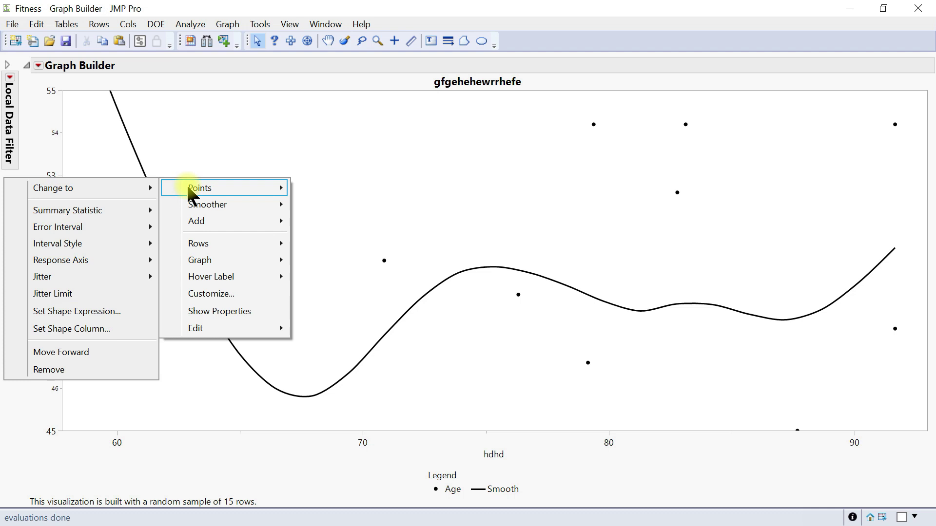
{"action": "mouse_move", "coordinate": [99, 195]}
{"action": "left_click", "coordinate": [223, 194]}
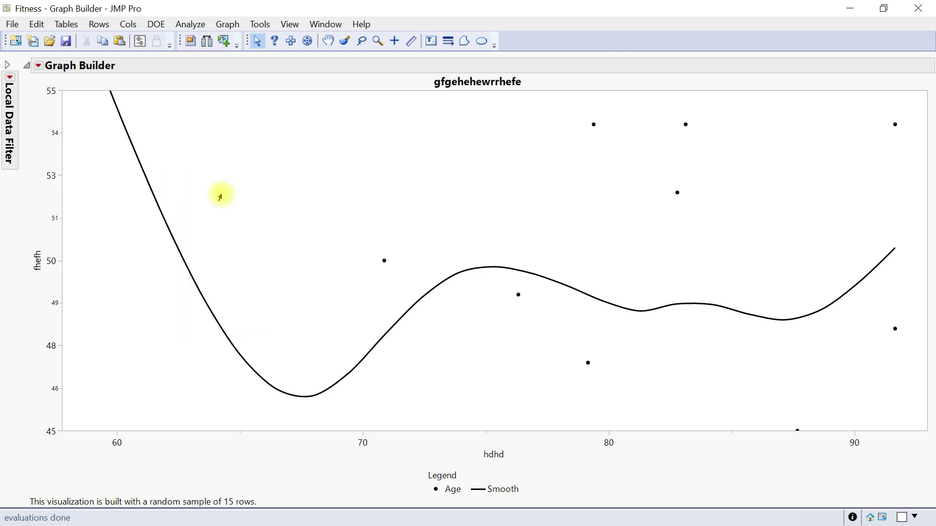
{"action": "right_click", "coordinate": [279, 150]}
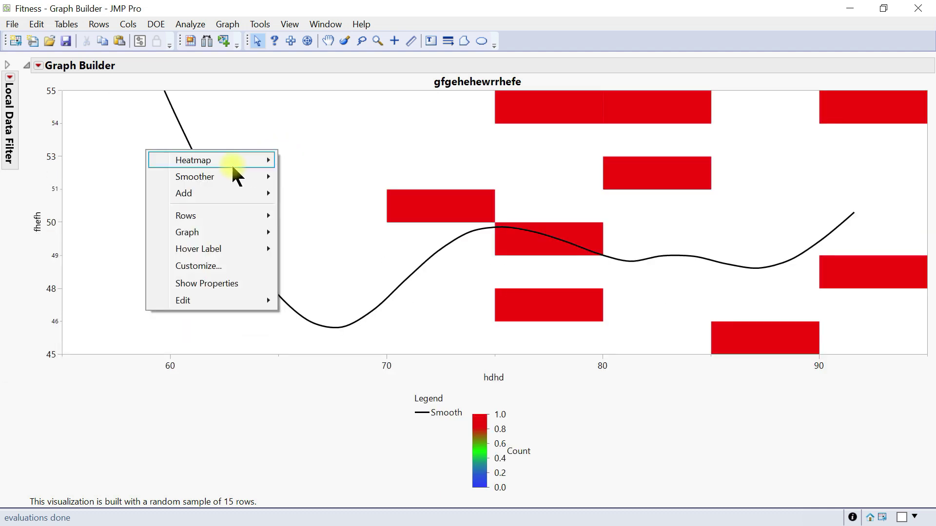
{"action": "mouse_move", "coordinate": [233, 165]}
{"action": "mouse_move", "coordinate": [114, 157]}
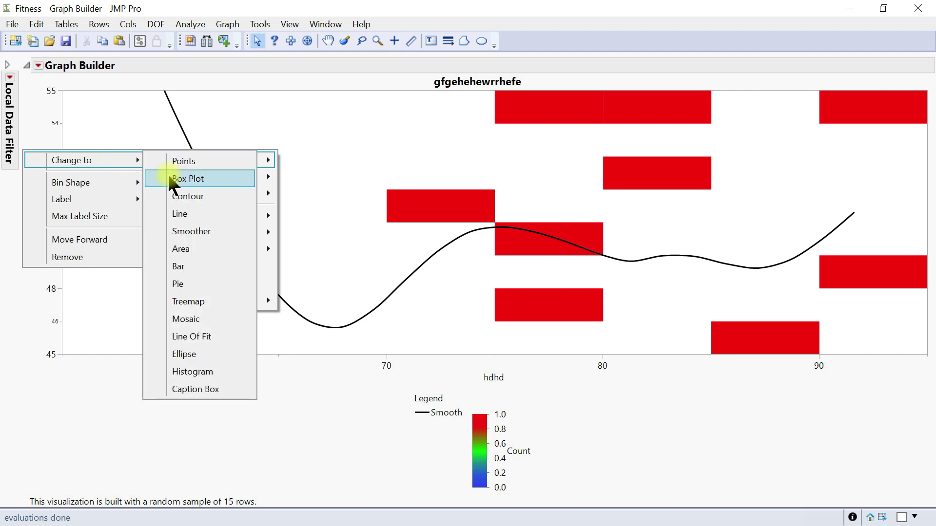
{"action": "left_click", "coordinate": [167, 178]}
{"action": "right_click", "coordinate": [266, 169]}
{"action": "mouse_move", "coordinate": [223, 178]}
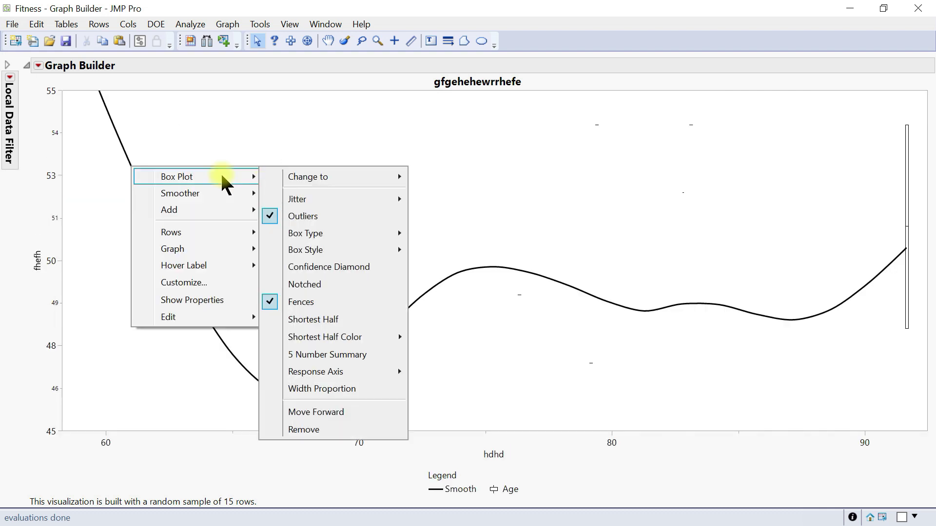
{"action": "mouse_move", "coordinate": [296, 176]}
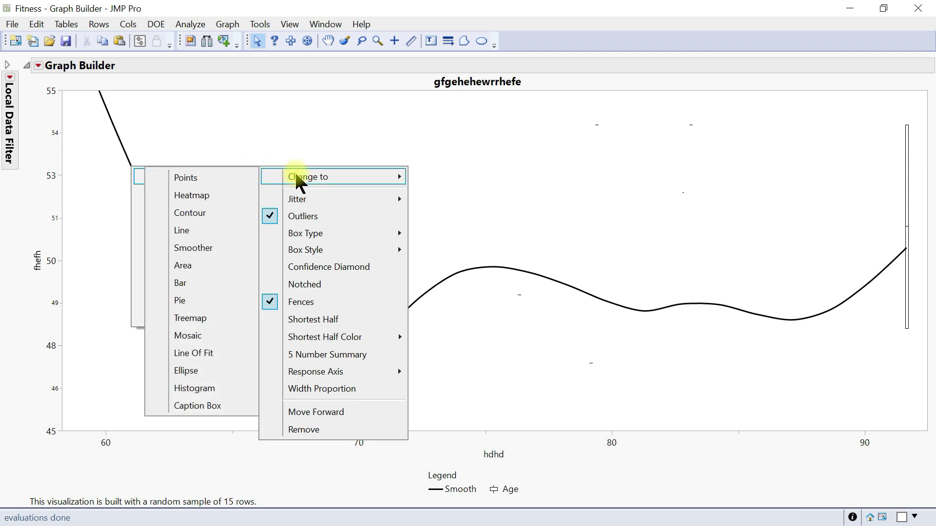
{"action": "left_click", "coordinate": [202, 232]}
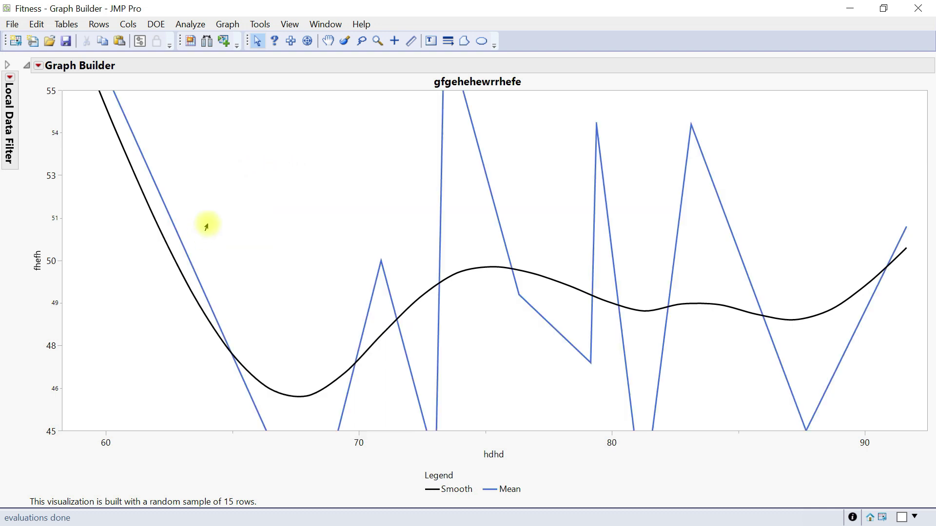
{"action": "right_click", "coordinate": [256, 160]}
{"action": "mouse_move", "coordinate": [226, 184]}
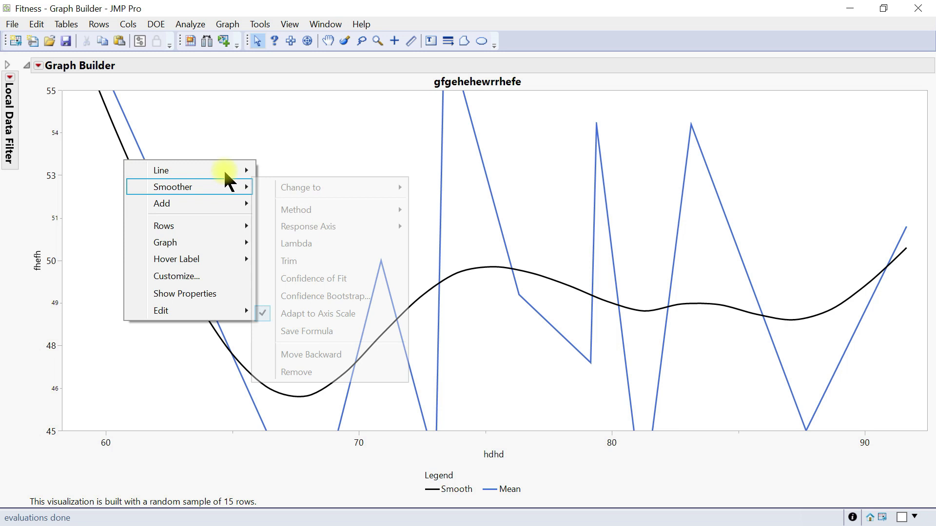
{"action": "left_click", "coordinate": [277, 135]}
{"action": "right_click", "coordinate": [280, 133]}
{"action": "mouse_move", "coordinate": [255, 142]}
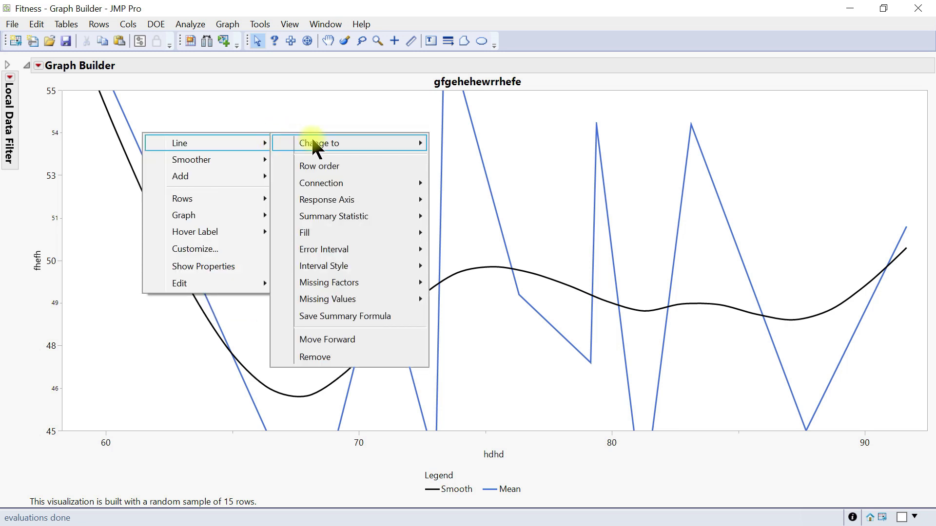
{"action": "mouse_move", "coordinate": [312, 142]}
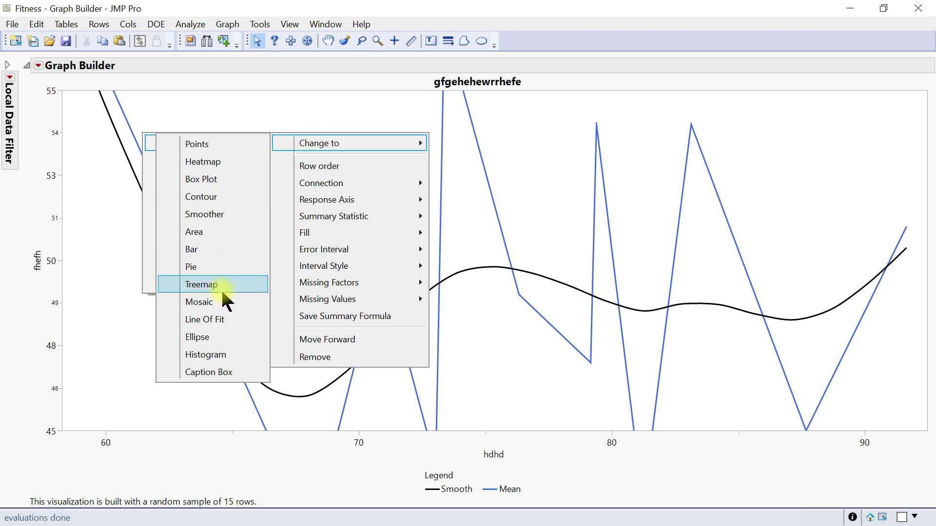
{"action": "left_click", "coordinate": [223, 196]}
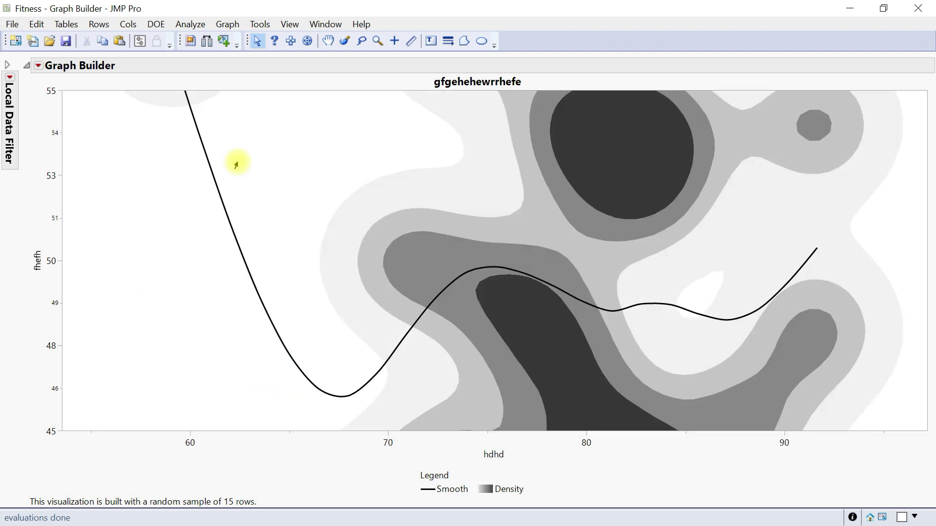
{"action": "right_click", "coordinate": [287, 181]}
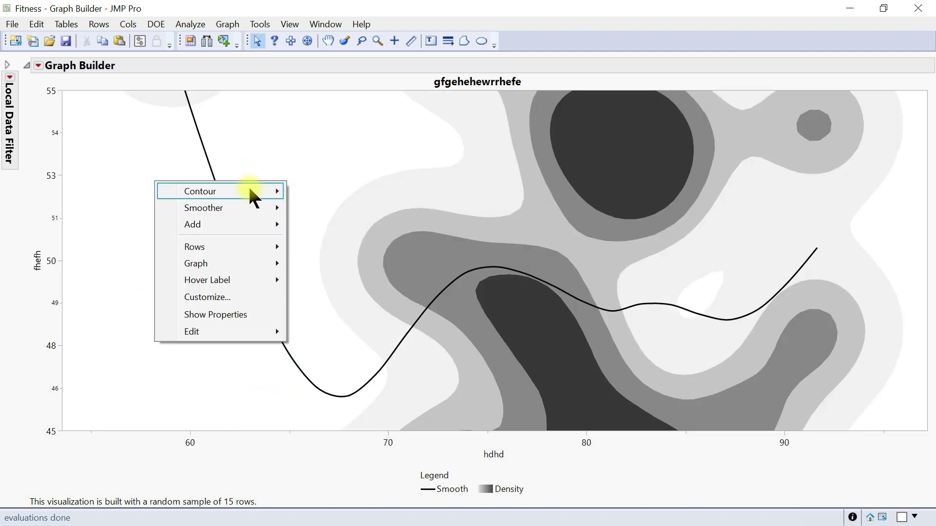
{"action": "mouse_move", "coordinate": [254, 197]}
{"action": "mouse_move", "coordinate": [90, 192]}
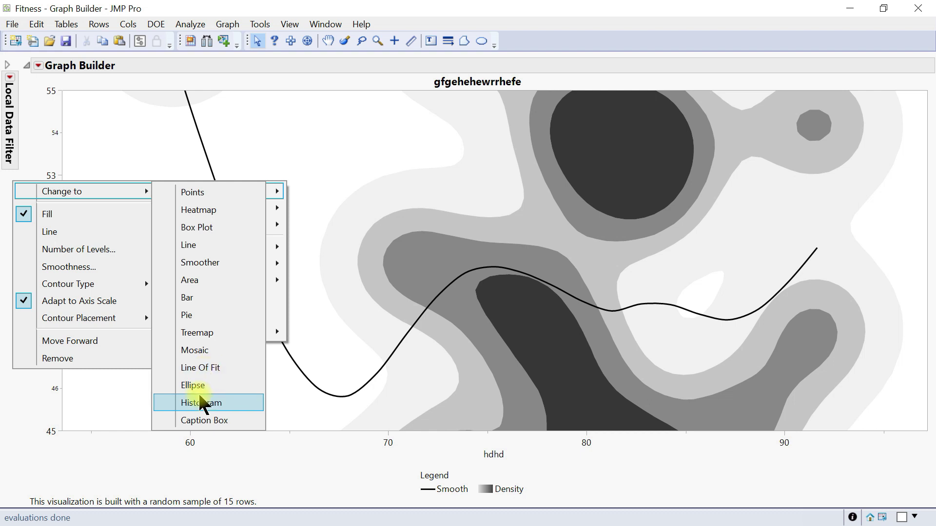
{"action": "left_click", "coordinate": [217, 194]}
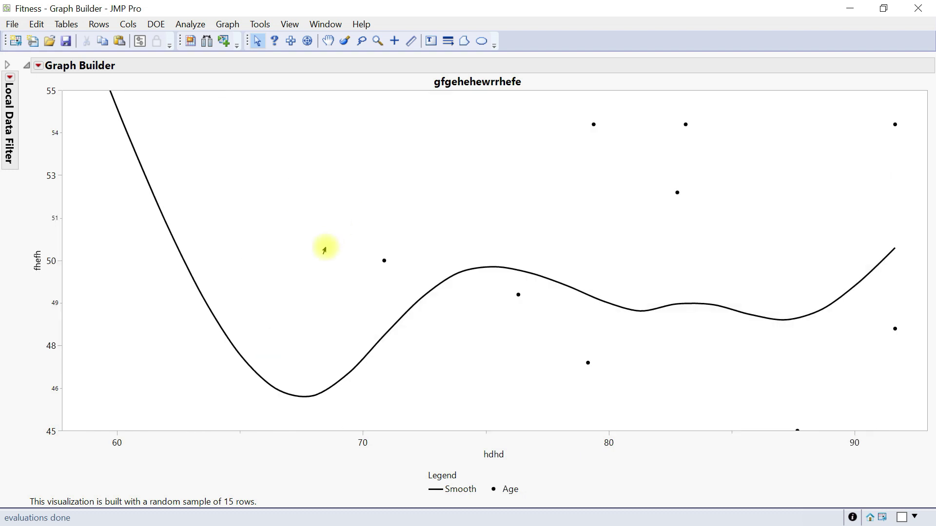
Summarize the plotted points as their Mean
{"action": "right_click", "coordinate": [292, 154]}
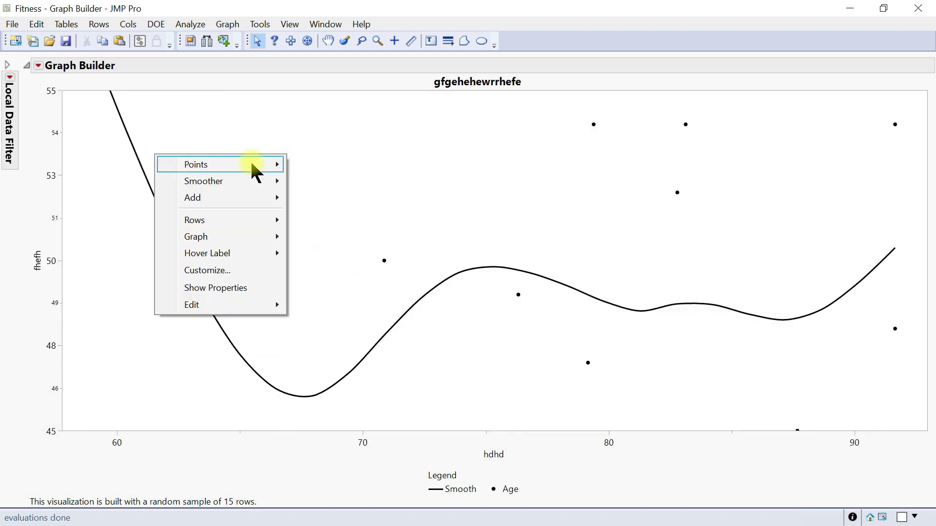
{"action": "mouse_move", "coordinate": [251, 166]}
{"action": "mouse_move", "coordinate": [329, 163]}
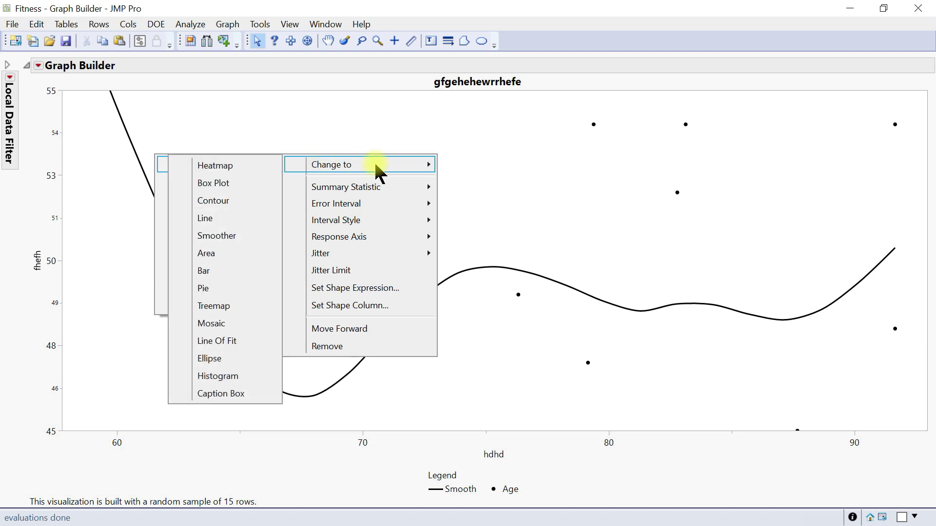
{"action": "mouse_move", "coordinate": [347, 189]}
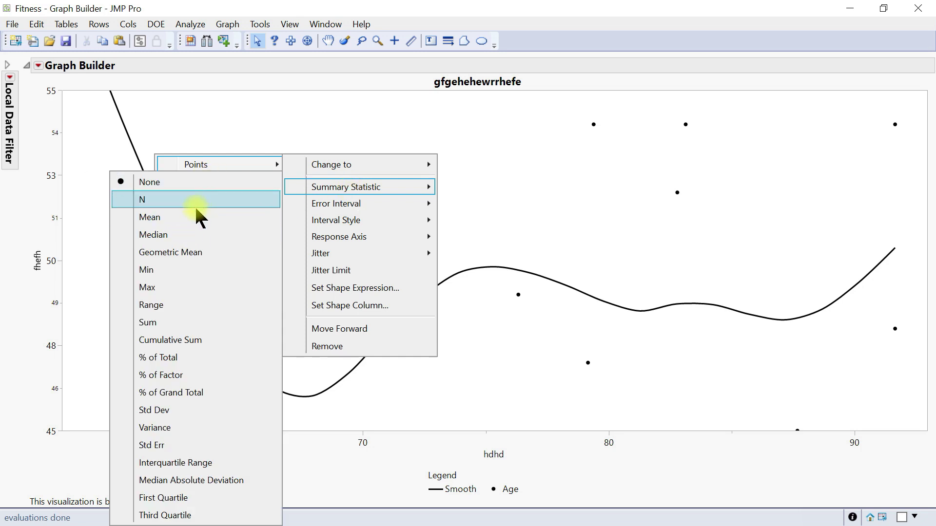
{"action": "left_click", "coordinate": [177, 217]}
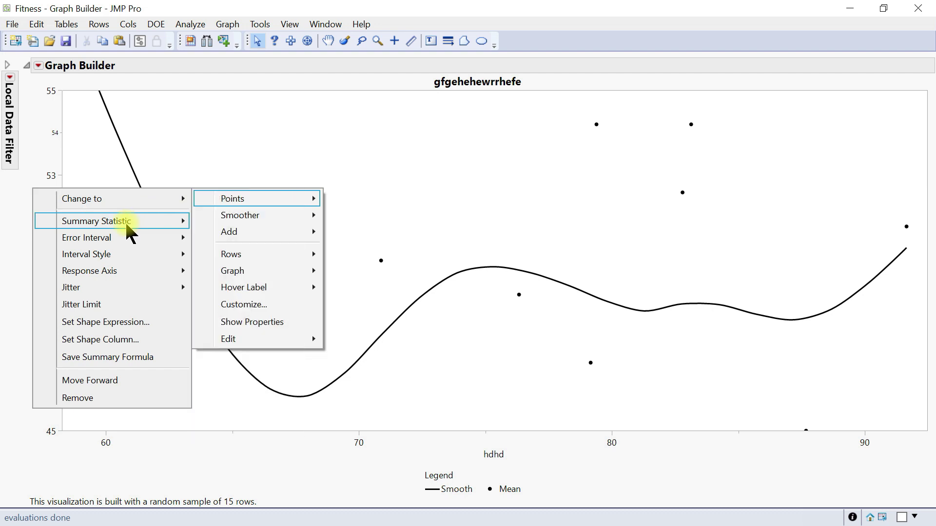
Add a second points layer for Age, shown in red
{"action": "mouse_move", "coordinate": [120, 238]}
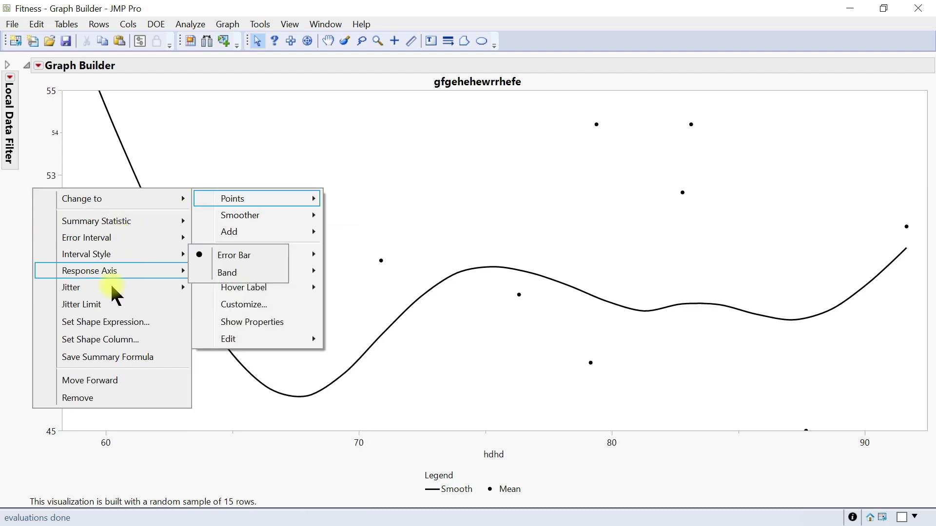
{"action": "mouse_move", "coordinate": [254, 216]}
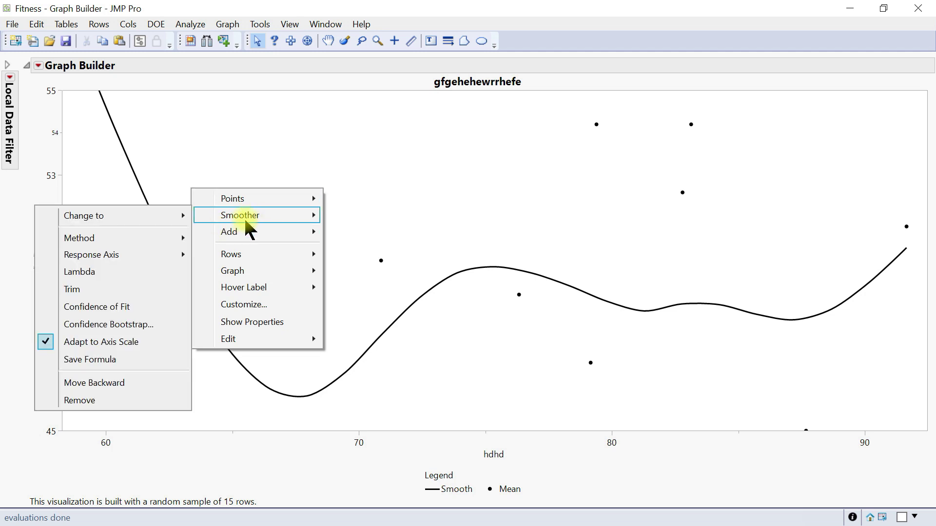
{"action": "mouse_move", "coordinate": [141, 220]}
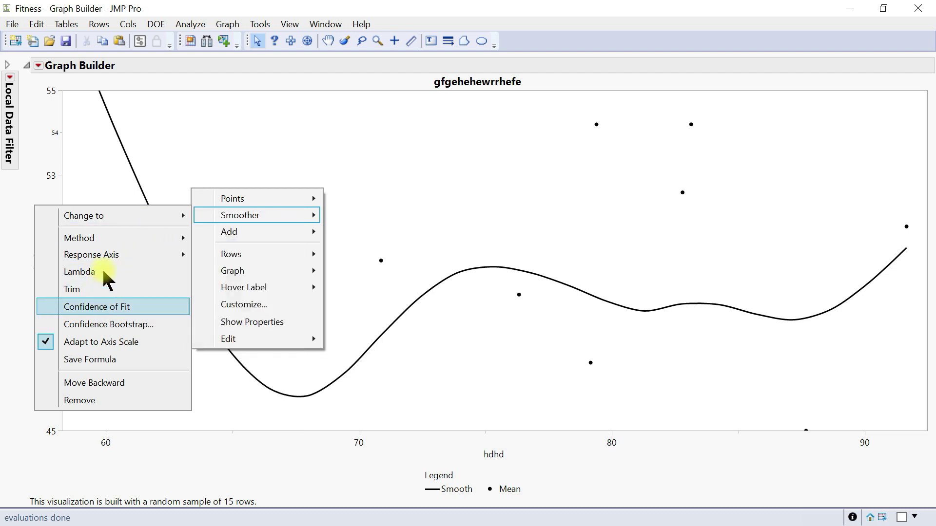
{"action": "mouse_move", "coordinate": [262, 232]}
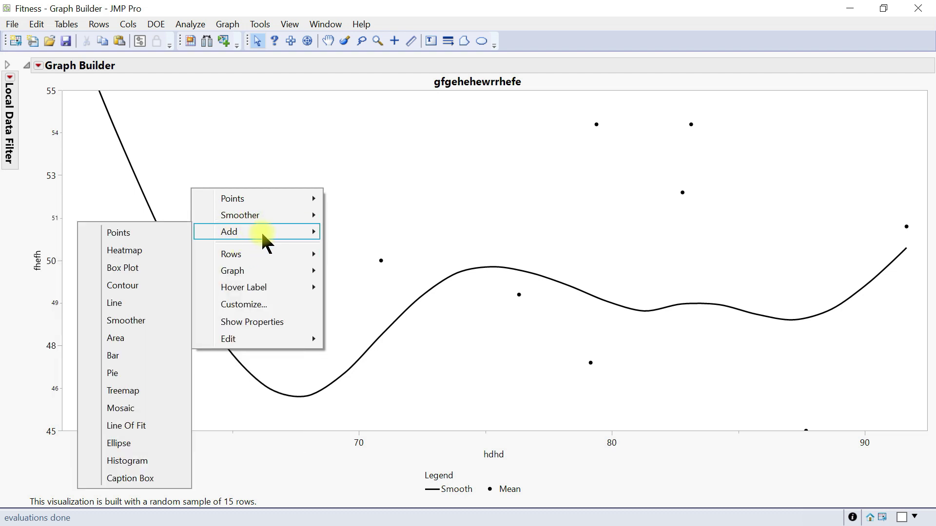
{"action": "left_click", "coordinate": [154, 233]}
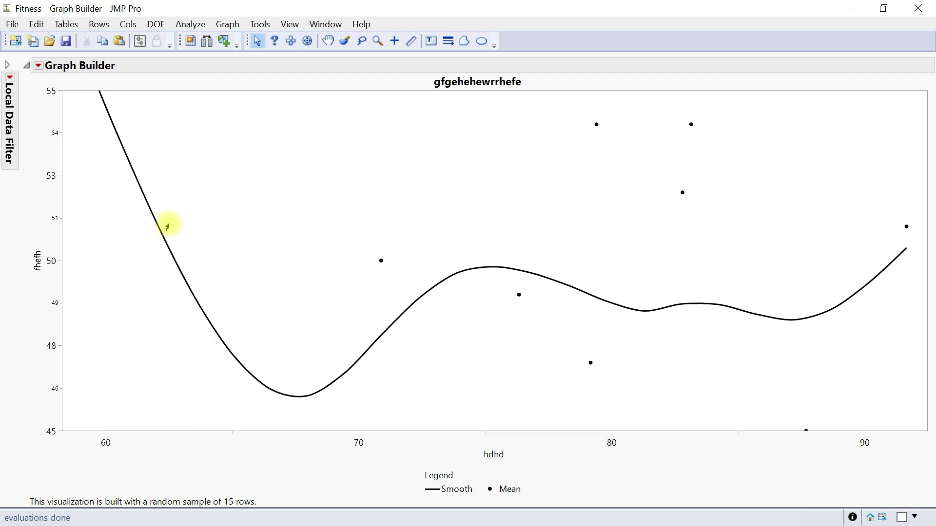
{"action": "right_click", "coordinate": [306, 164]}
{"action": "mouse_move", "coordinate": [241, 264]}
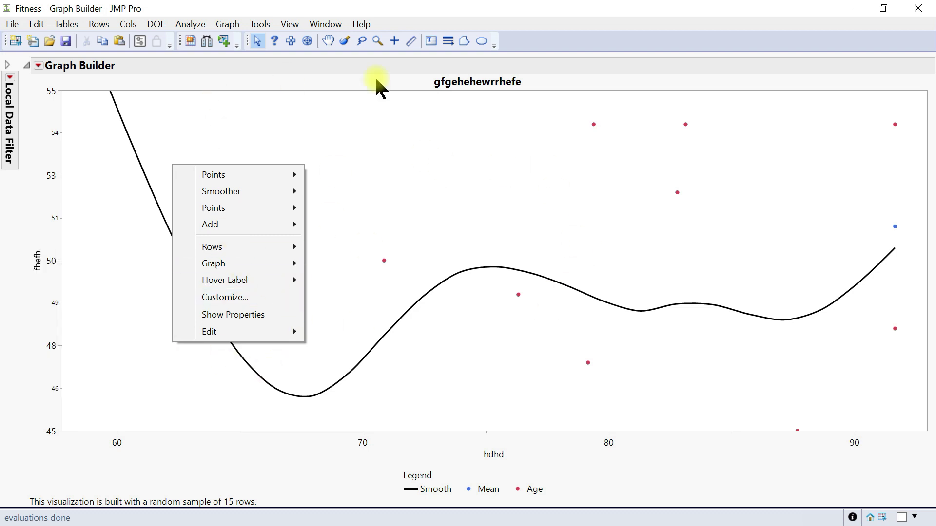
{"action": "left_click", "coordinate": [227, 350]}
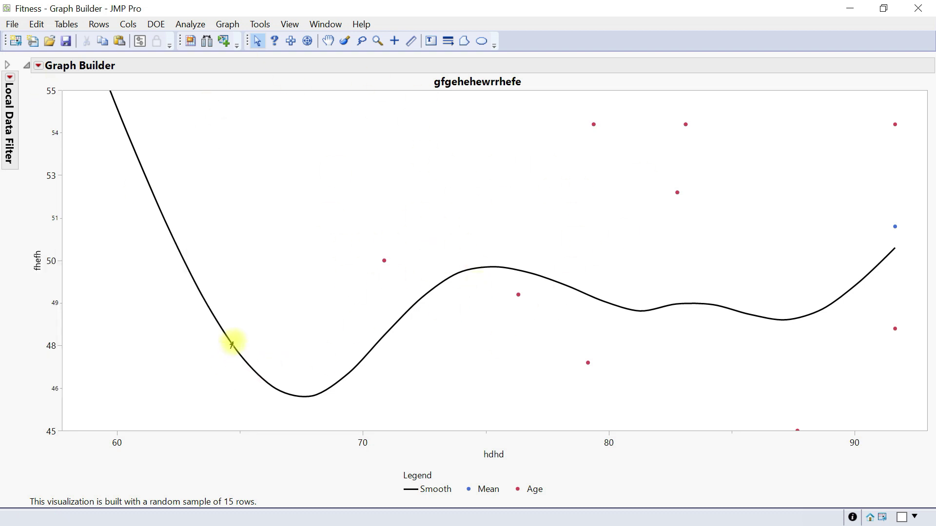
Set the plot background color to gray
{"action": "right_click", "coordinate": [284, 203]}
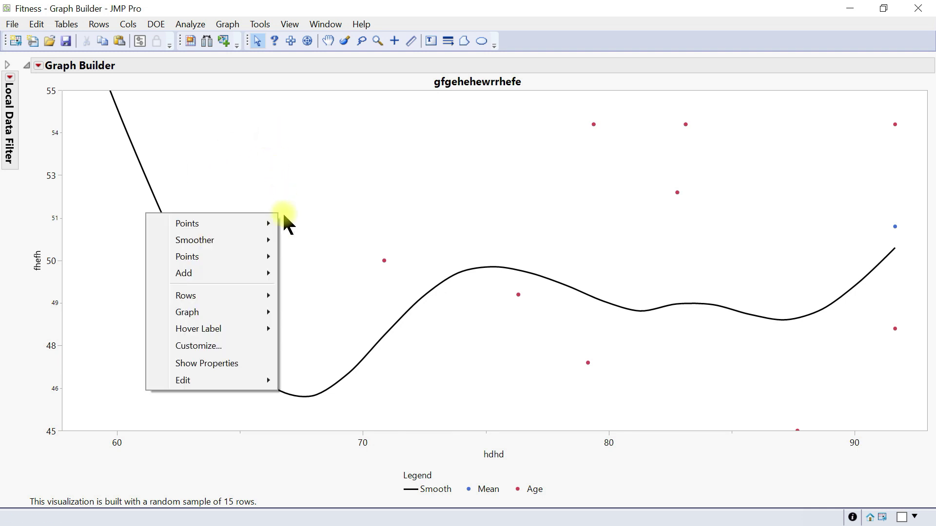
{"action": "mouse_move", "coordinate": [234, 312]}
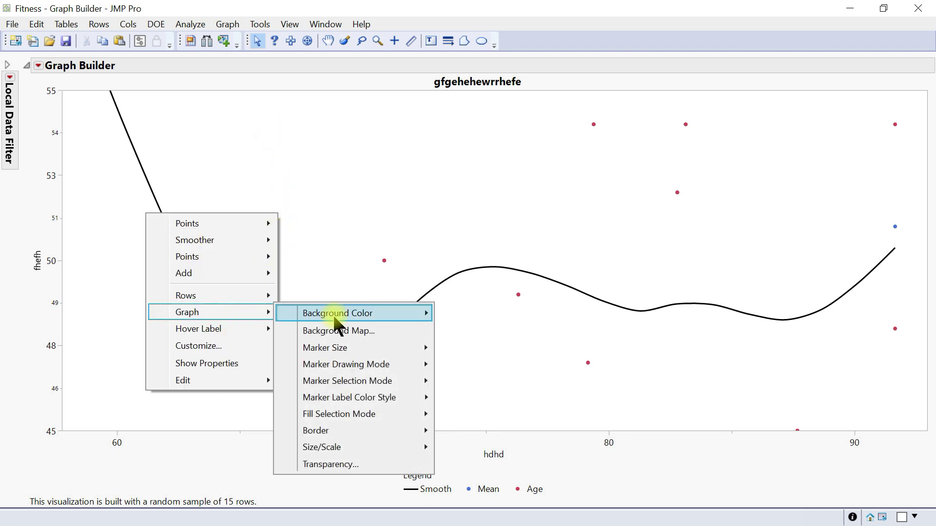
{"action": "mouse_move", "coordinate": [334, 314]}
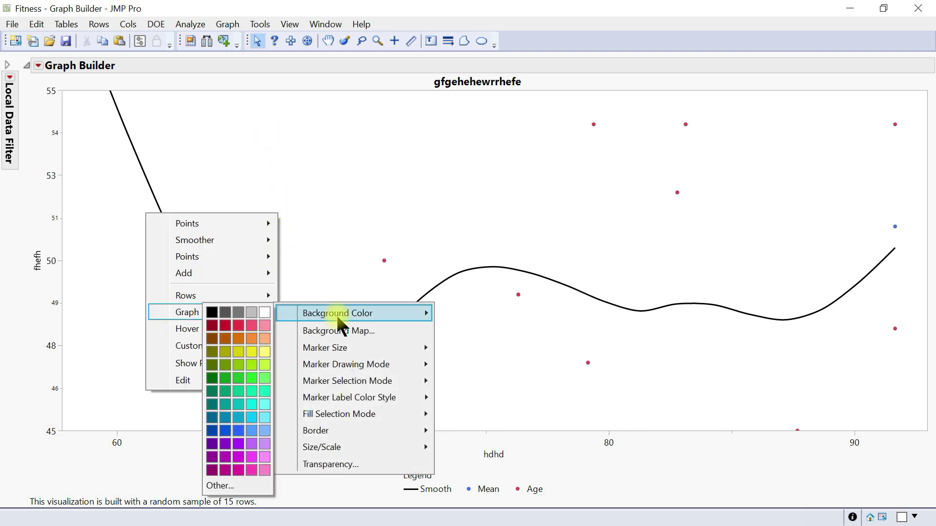
{"action": "left_click", "coordinate": [256, 312]}
Browse the graph's right-click menu toward the options for adding layers
{"action": "right_click", "coordinate": [307, 154]}
{"action": "mouse_move", "coordinate": [249, 242]}
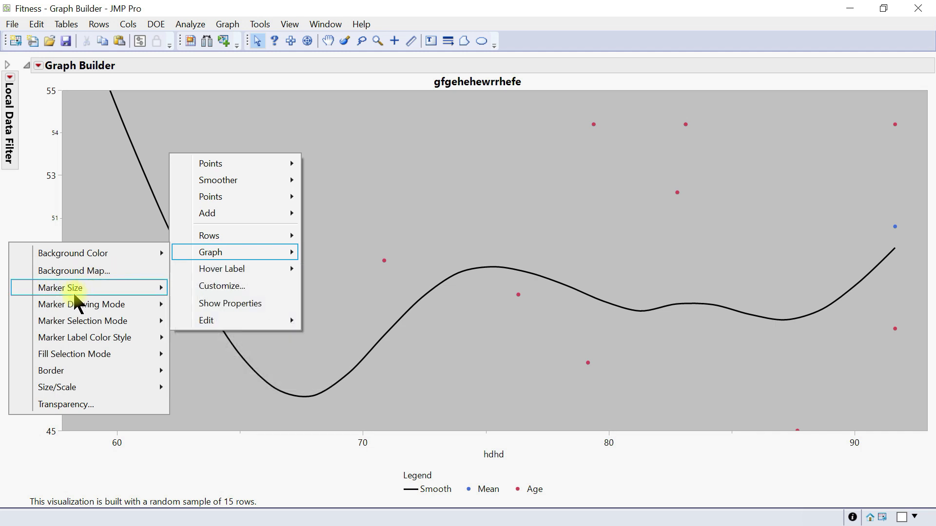
{"action": "mouse_move", "coordinate": [83, 291]}
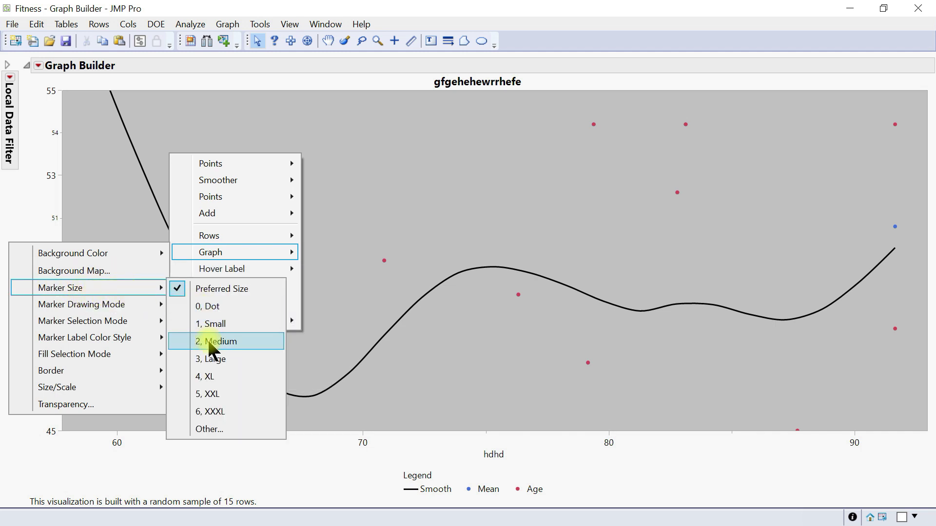
{"action": "left_click", "coordinate": [365, 309]}
{"action": "right_click", "coordinate": [258, 202]}
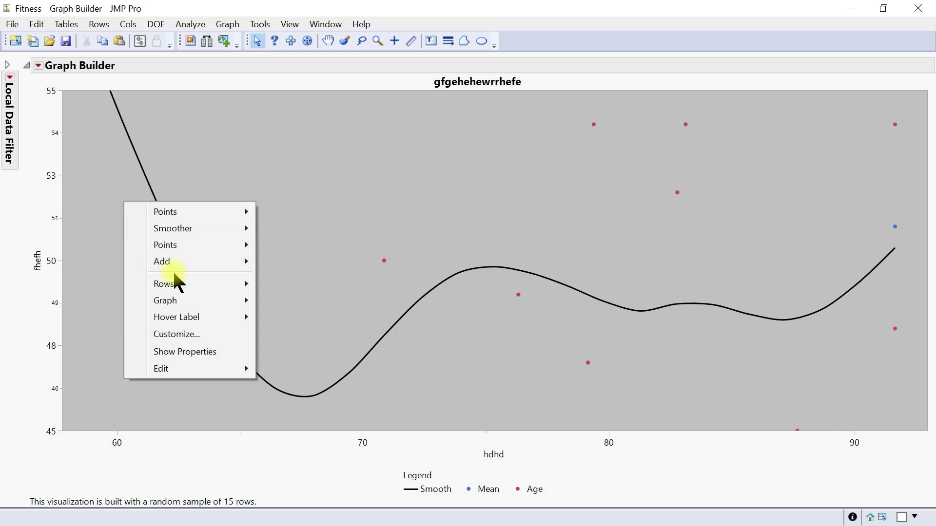
{"action": "mouse_move", "coordinate": [193, 303]}
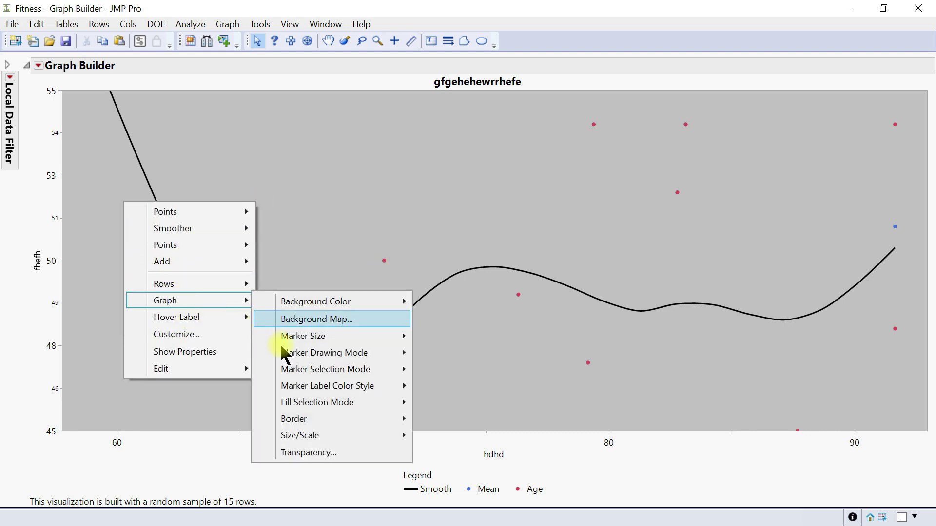
{"action": "mouse_move", "coordinate": [293, 356]}
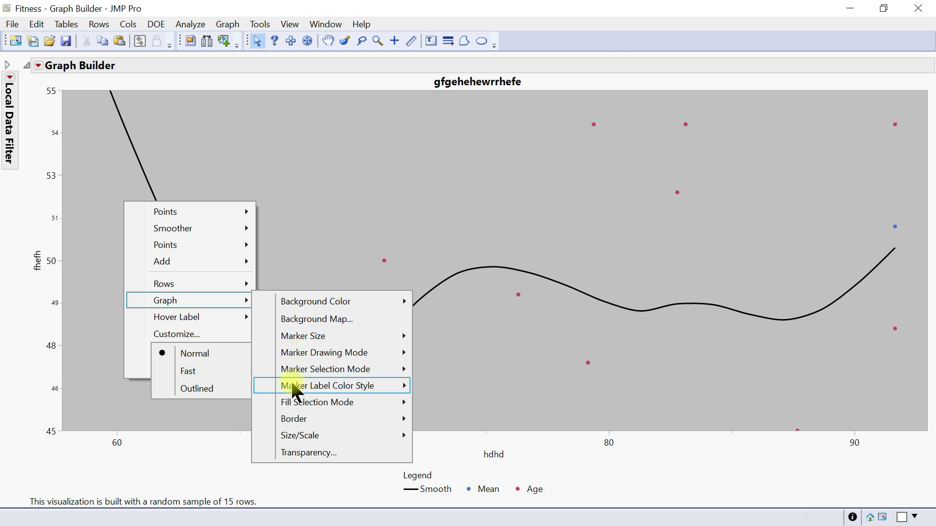
{"action": "mouse_move", "coordinate": [327, 377]}
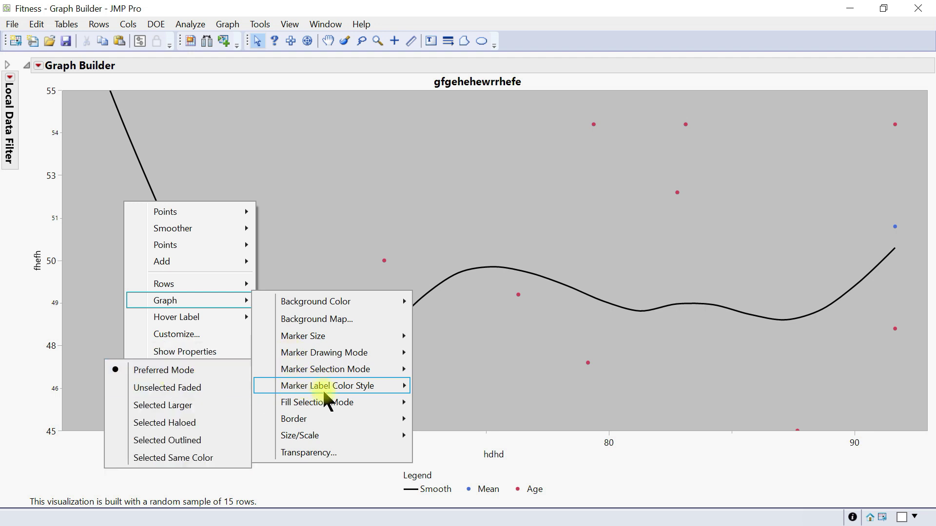
{"action": "mouse_move", "coordinate": [323, 421]}
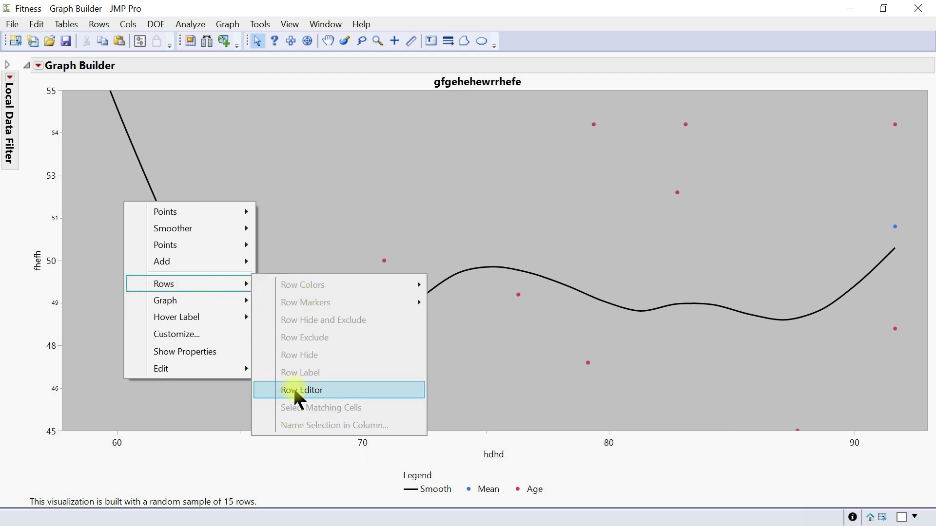
{"action": "mouse_move", "coordinate": [170, 258]}
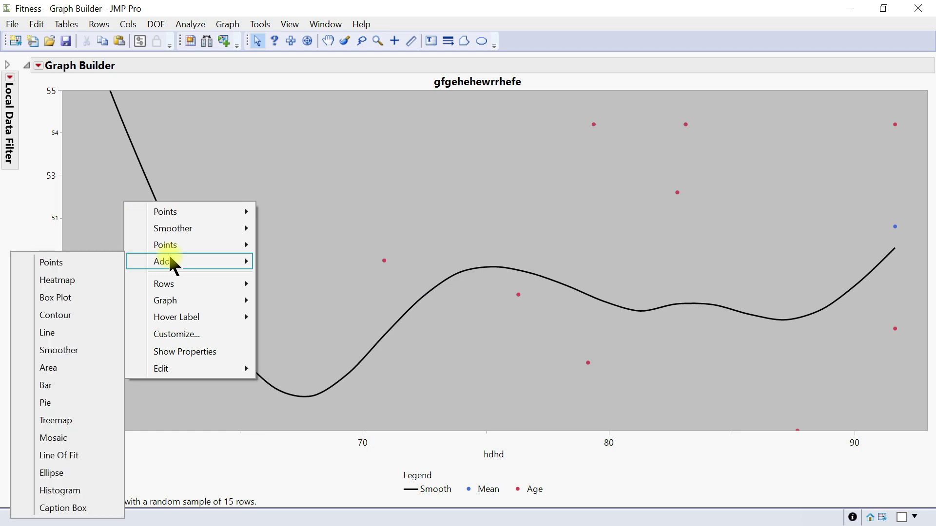
Layer a Mean area, Mean bars and a Count heatmap onto the graph
{"action": "left_click", "coordinate": [60, 369]}
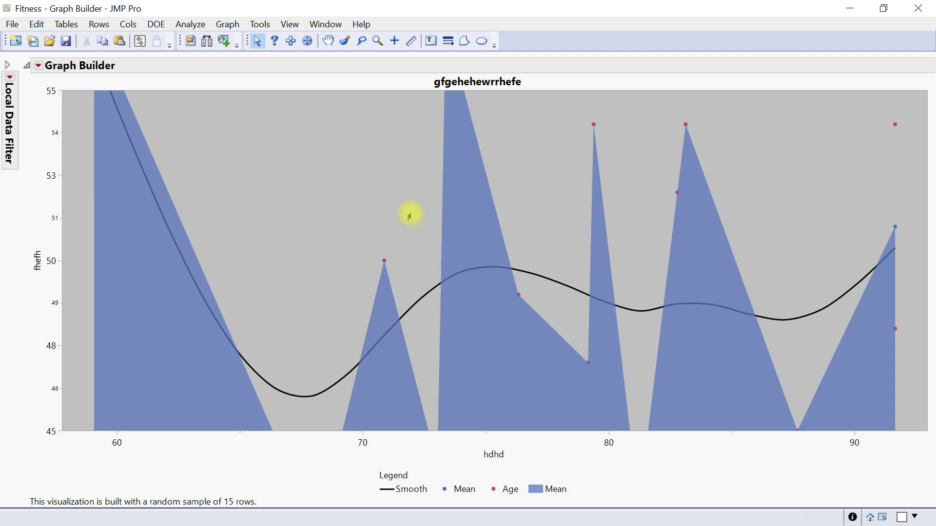
{"action": "right_click", "coordinate": [376, 182]}
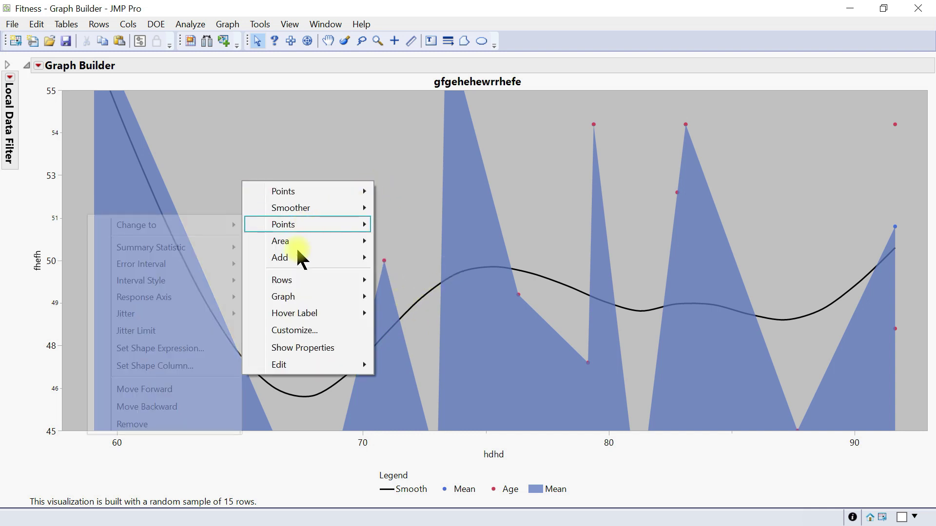
{"action": "mouse_move", "coordinate": [288, 256]}
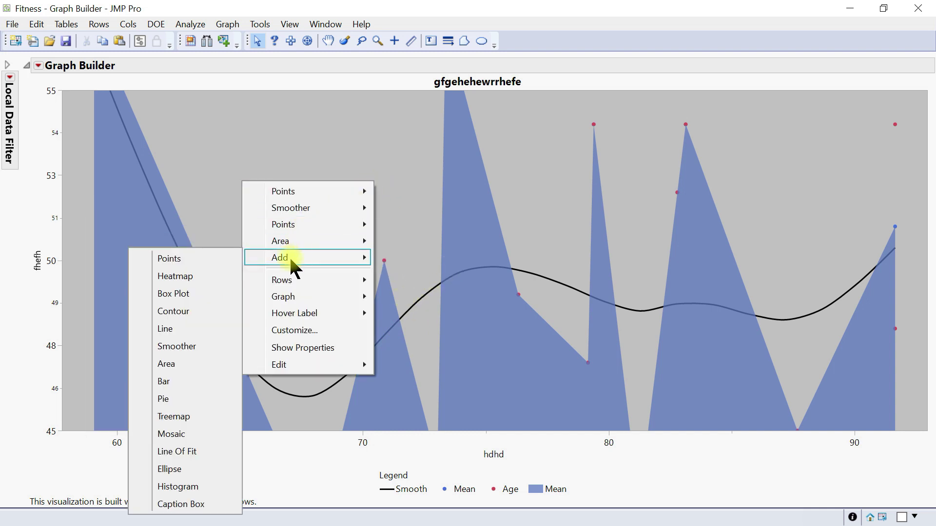
{"action": "left_click", "coordinate": [188, 383]}
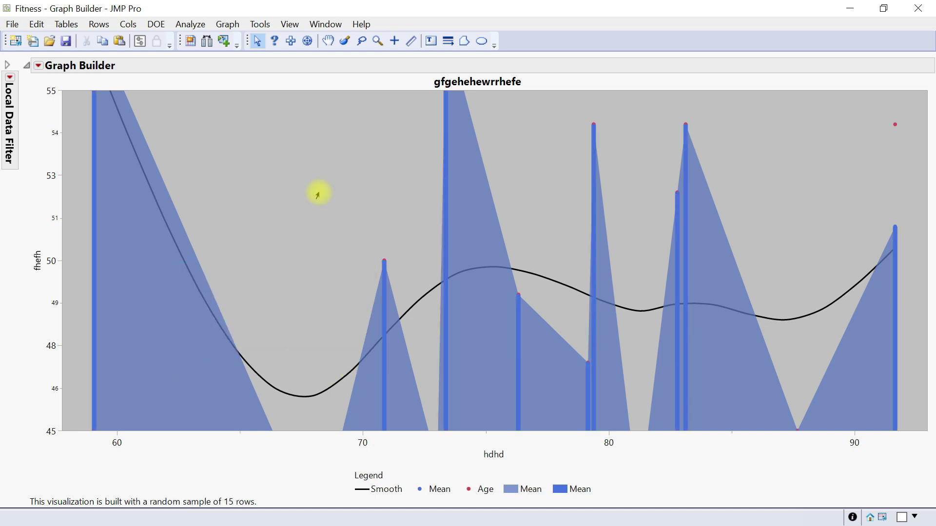
{"action": "right_click", "coordinate": [318, 194]}
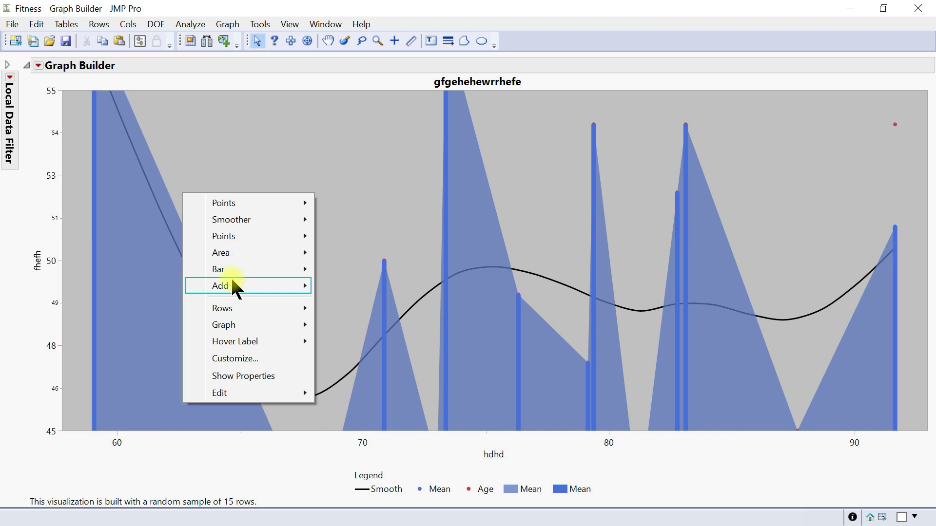
{"action": "mouse_move", "coordinate": [229, 278]}
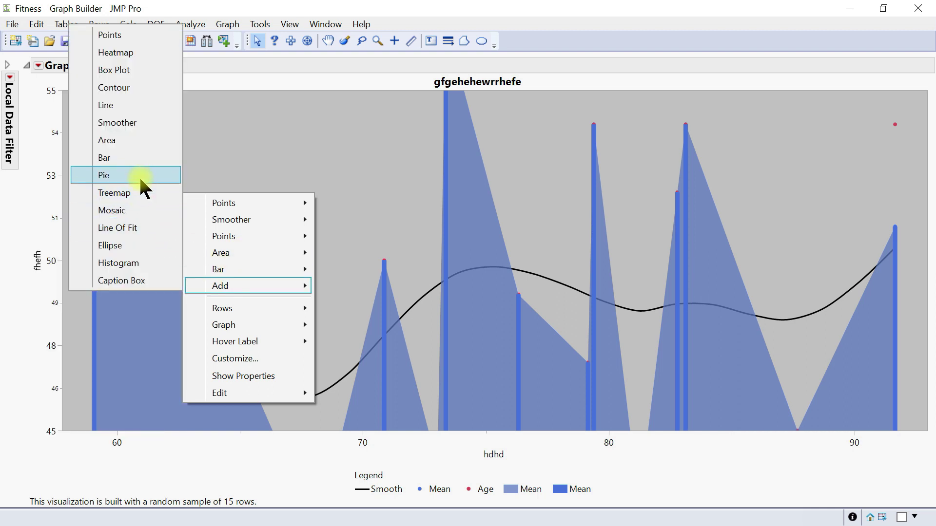
{"action": "left_click", "coordinate": [130, 55]}
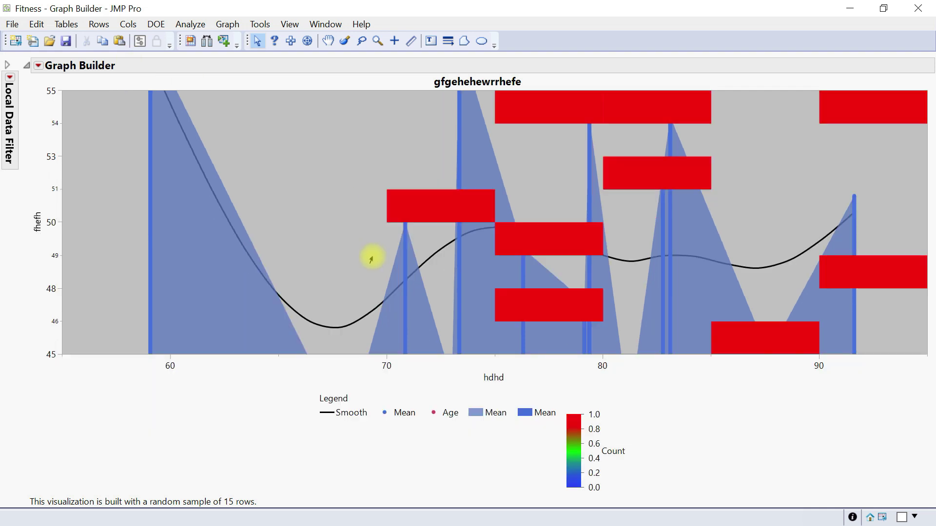
{"action": "right_click", "coordinate": [287, 161]}
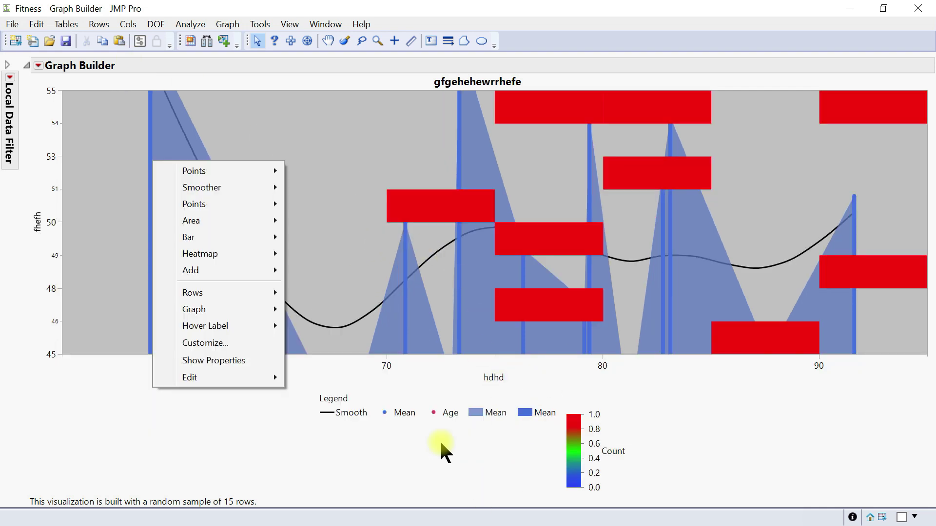